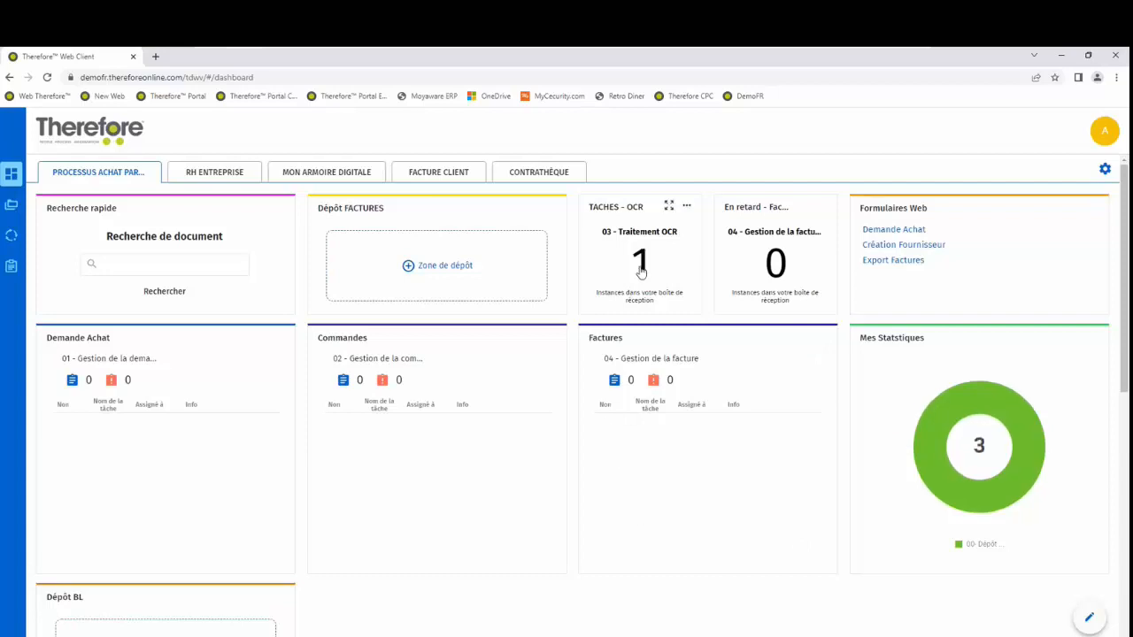
# Open the pending invoice in the 03 - Traitement OCR queue and clear its wrongly captured Numéro de commande
pyautogui.click(637, 258)
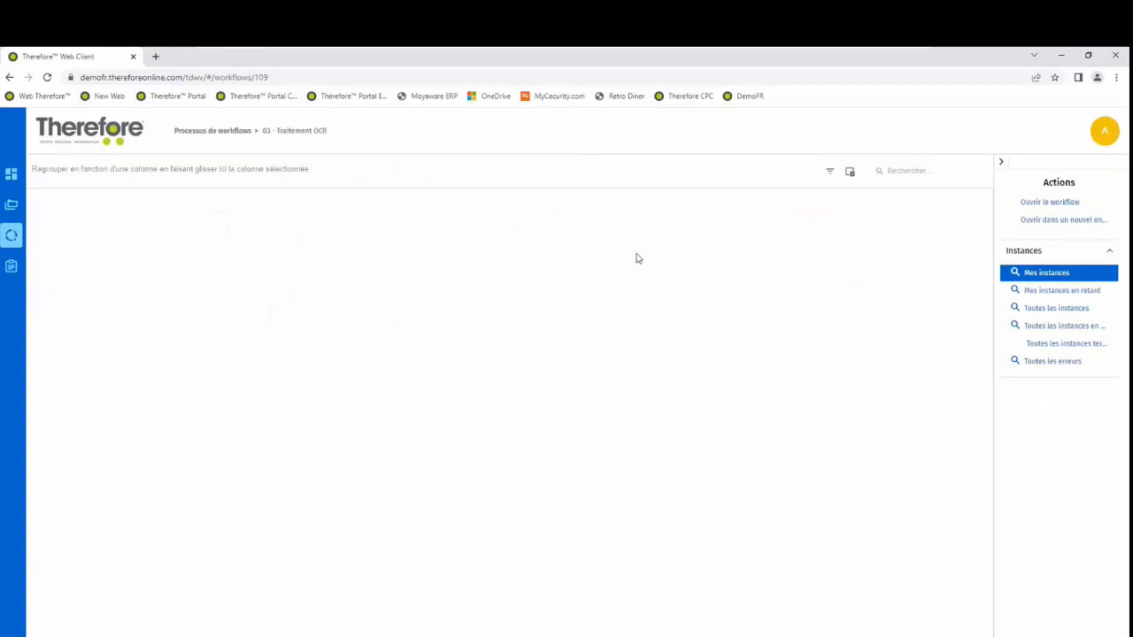
pyautogui.doubleClick(163, 227)
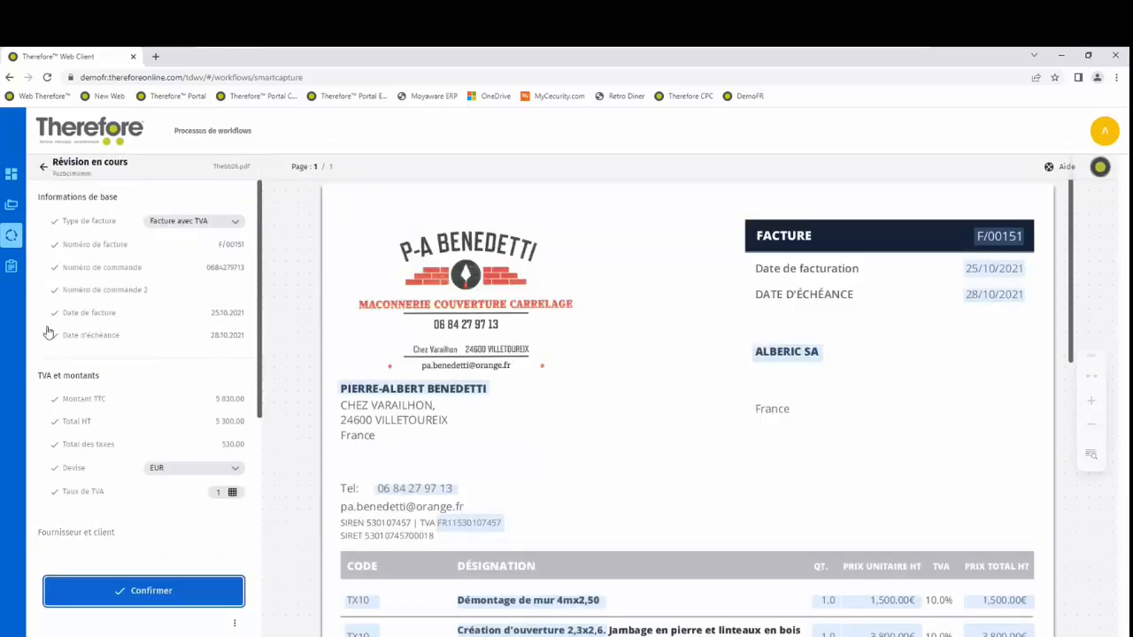
pyautogui.click(204, 244)
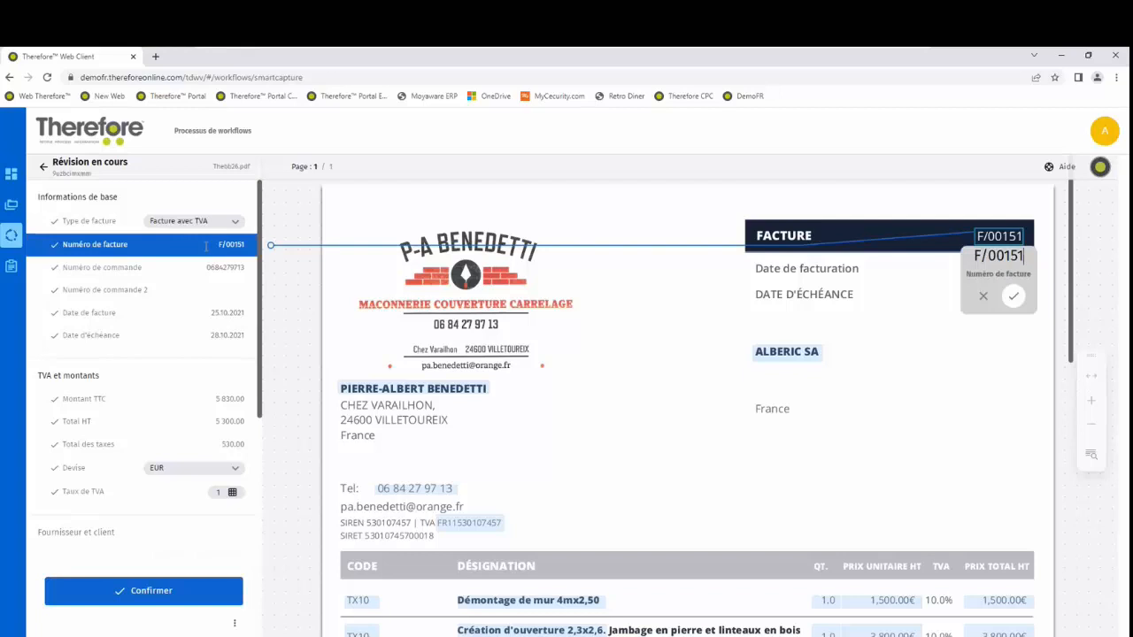
pyautogui.click(211, 275)
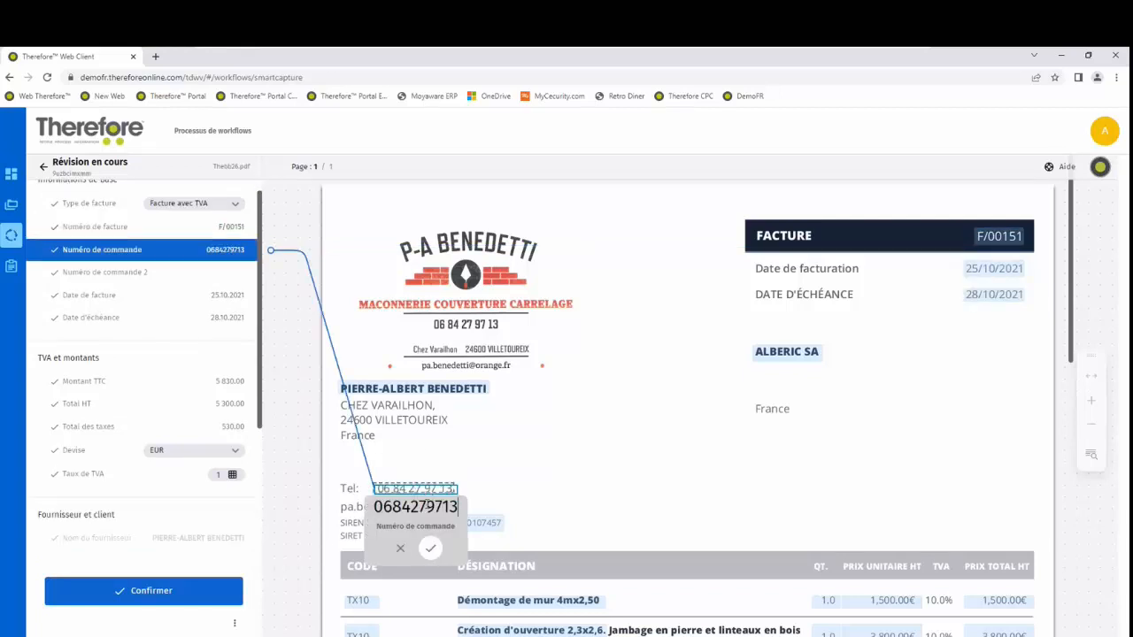
pyautogui.click(400, 548)
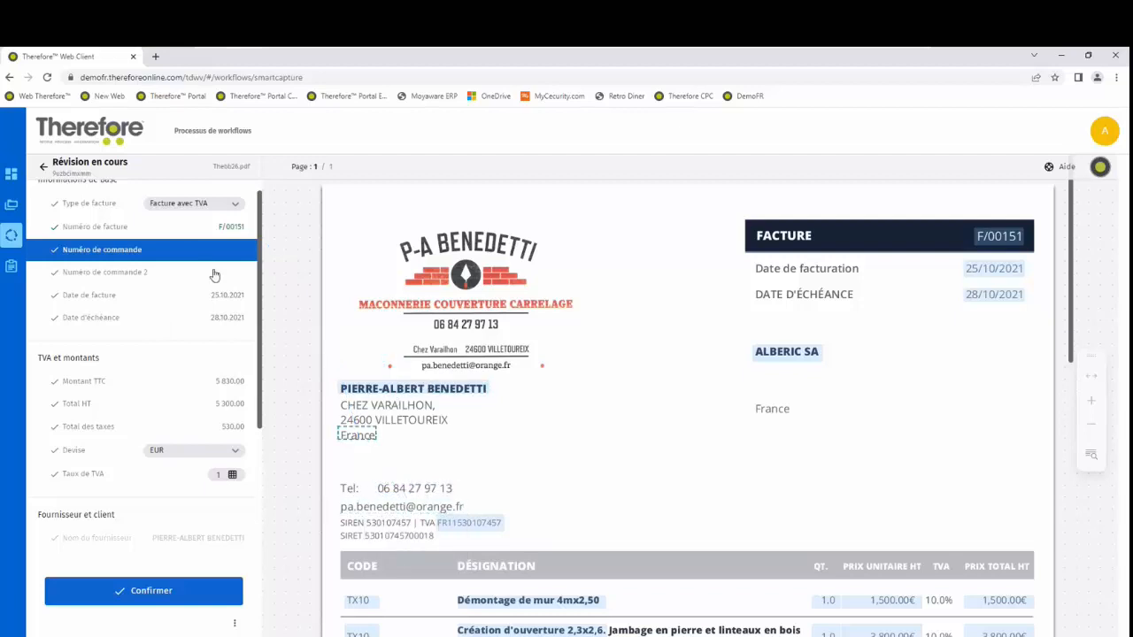
# Verify the masonry invoice's captured invoice date, due date, Montant TTC, Total HT and Total des taxes against the document
pyautogui.click(145, 301)
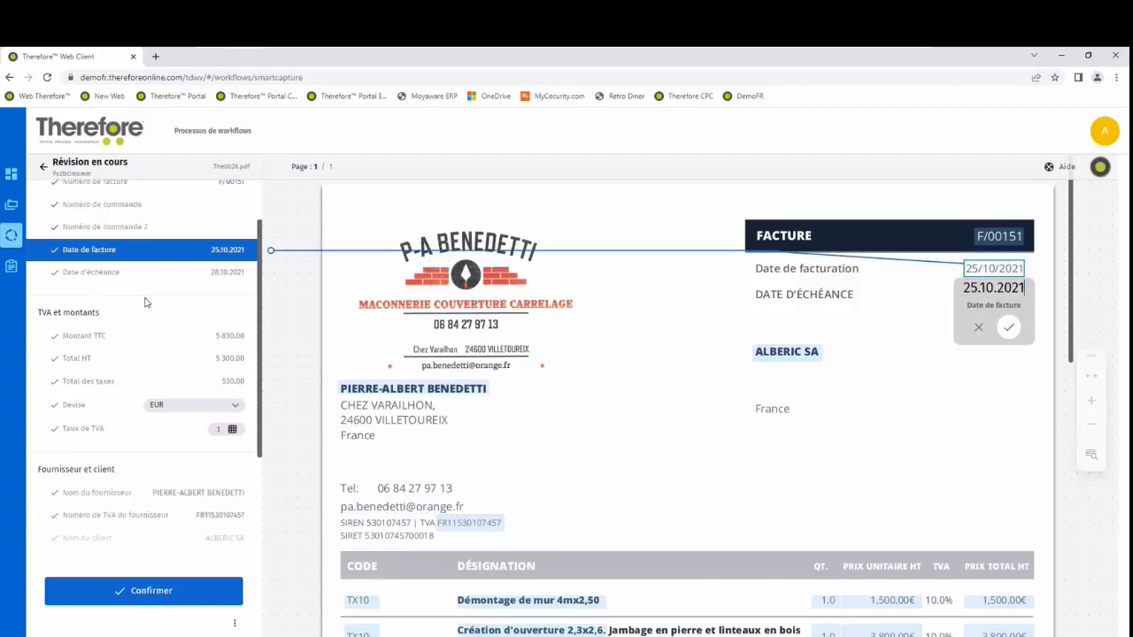
pyautogui.click(194, 274)
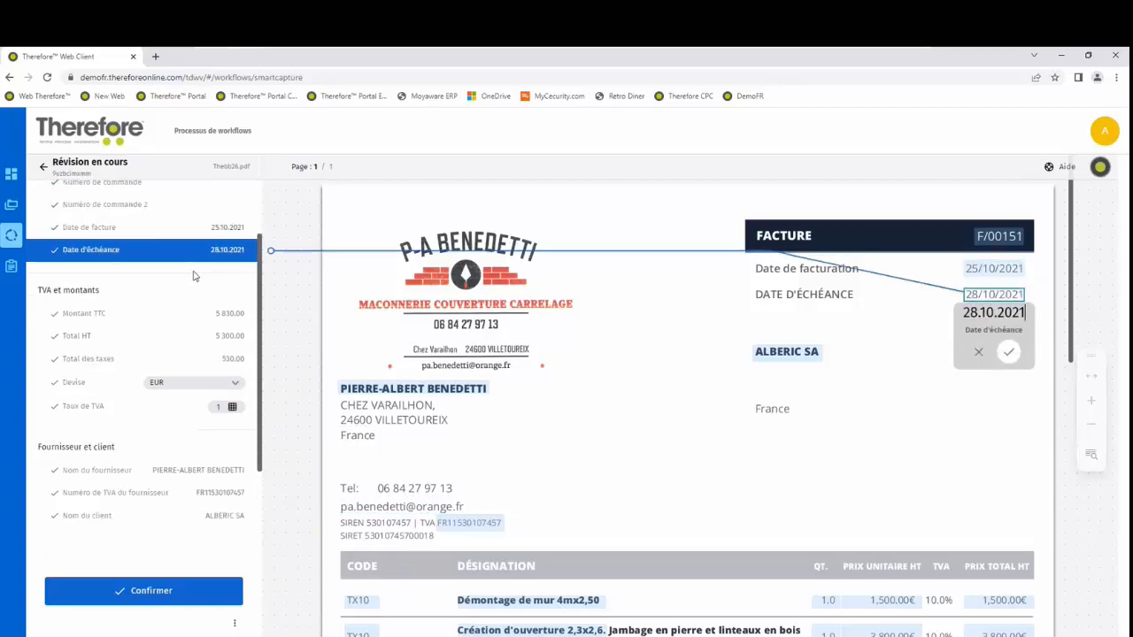
pyautogui.click(127, 315)
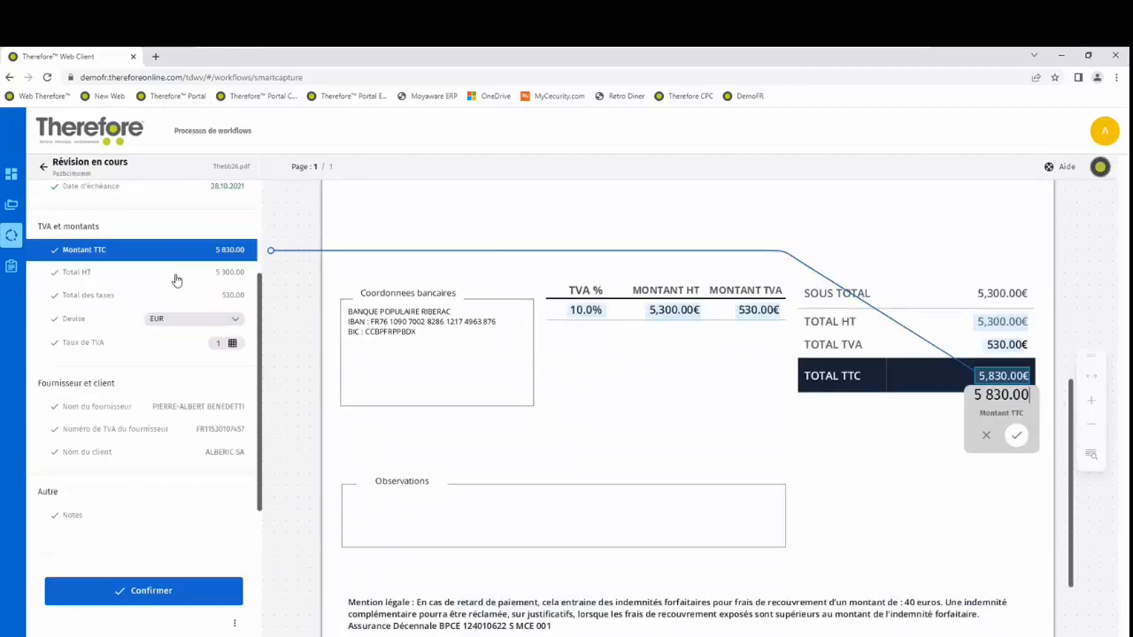
pyautogui.click(176, 280)
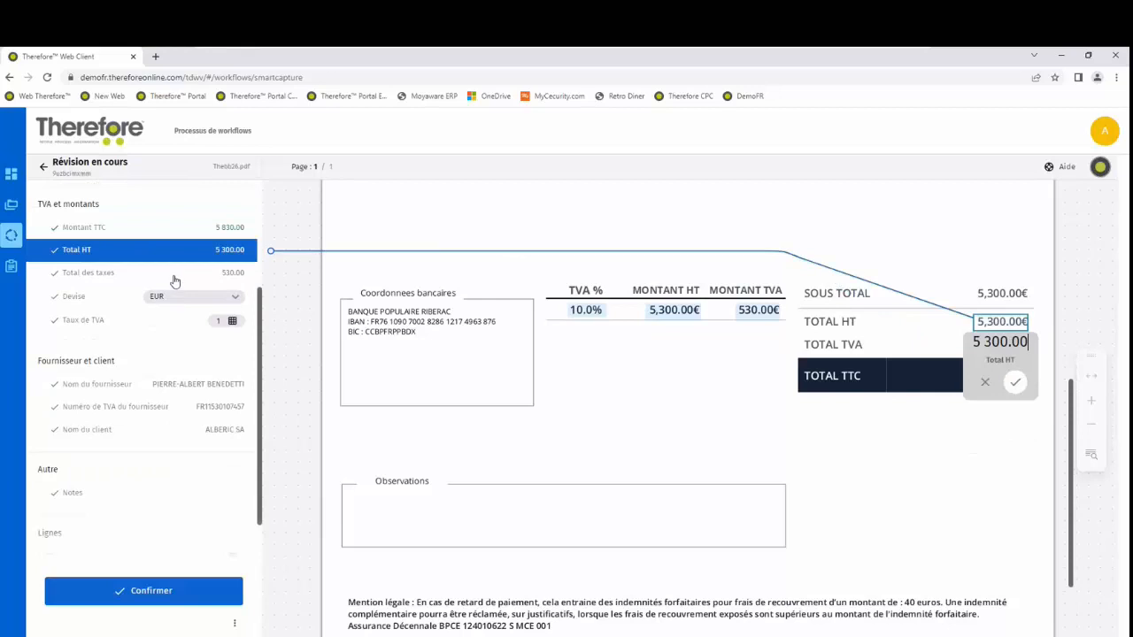
pyautogui.click(175, 281)
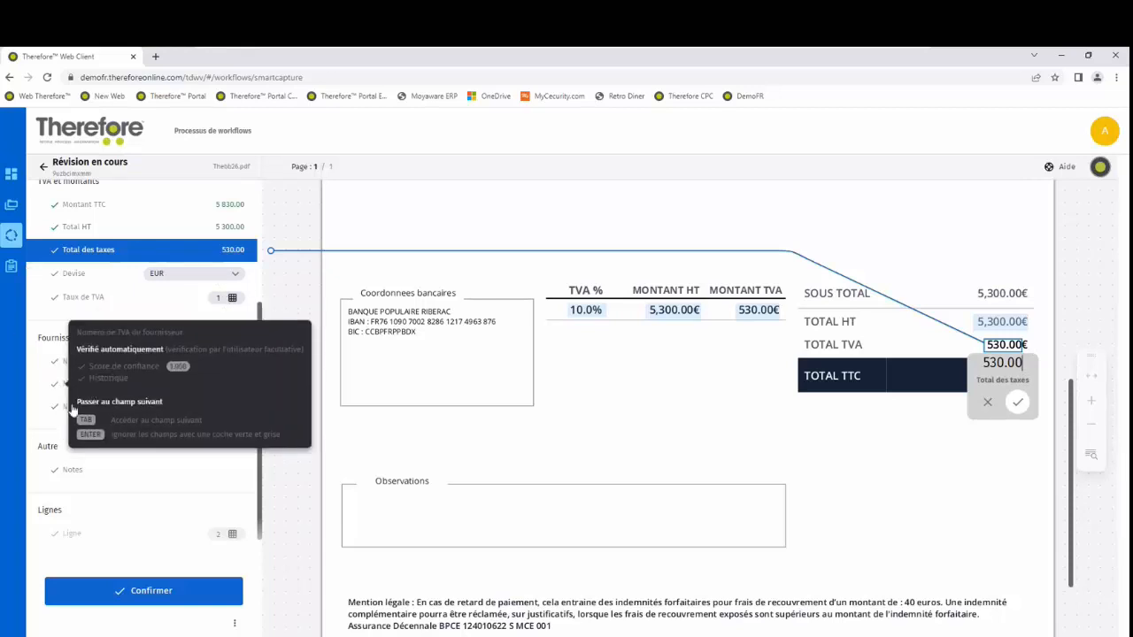
# Verify the masonry invoice's supplier name, supplier VAT number, client name and line items, and confirm the review
pyautogui.click(120, 362)
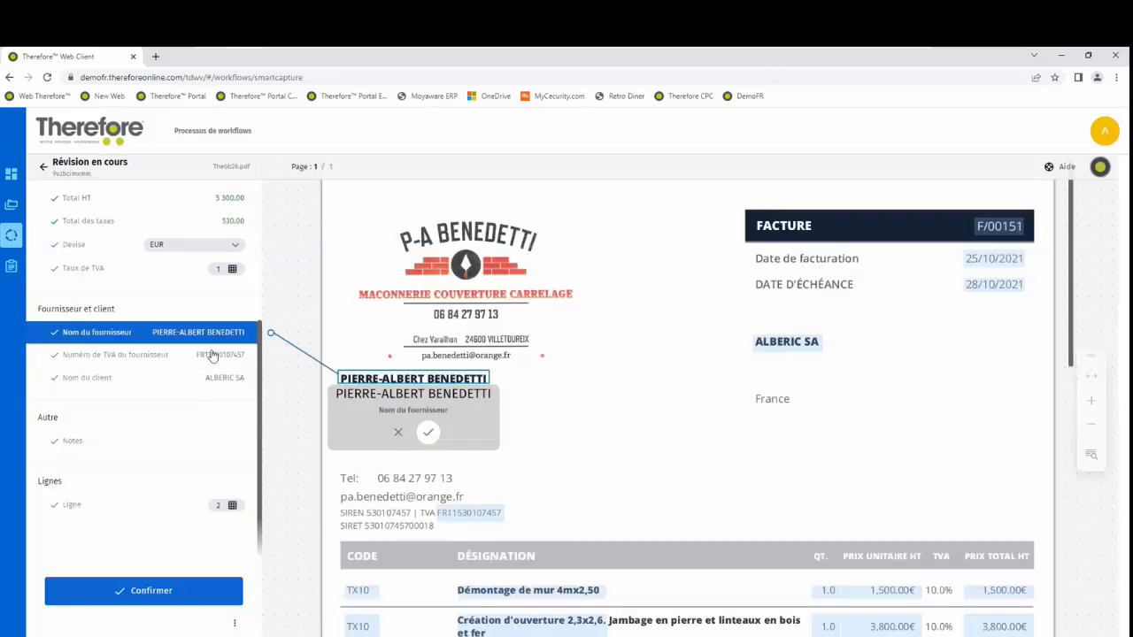
pyautogui.click(212, 356)
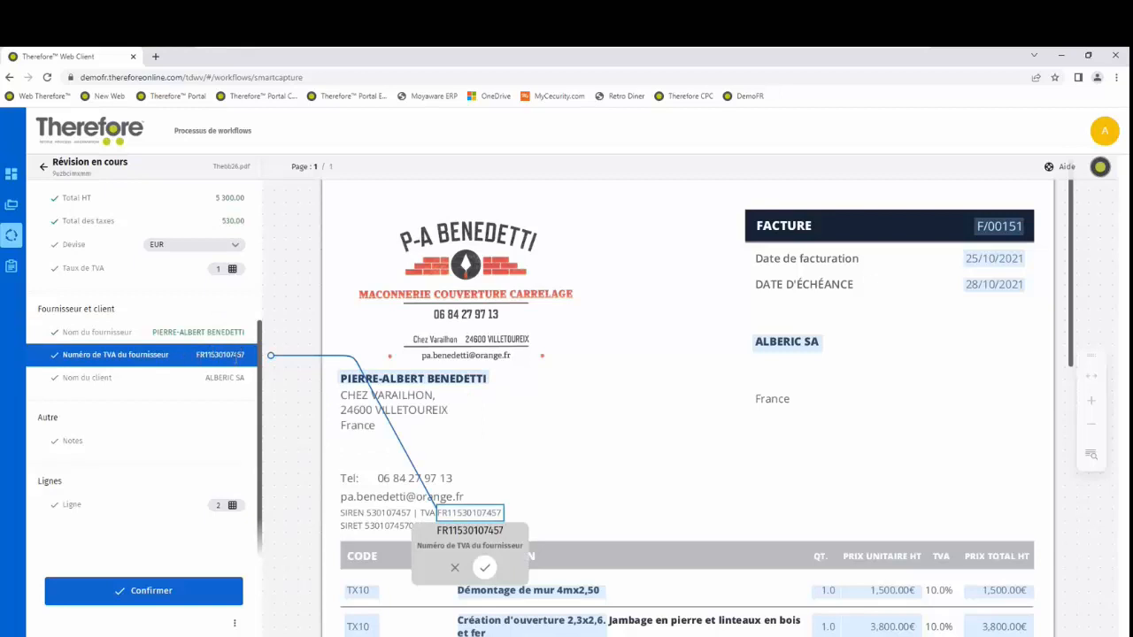
pyautogui.click(223, 378)
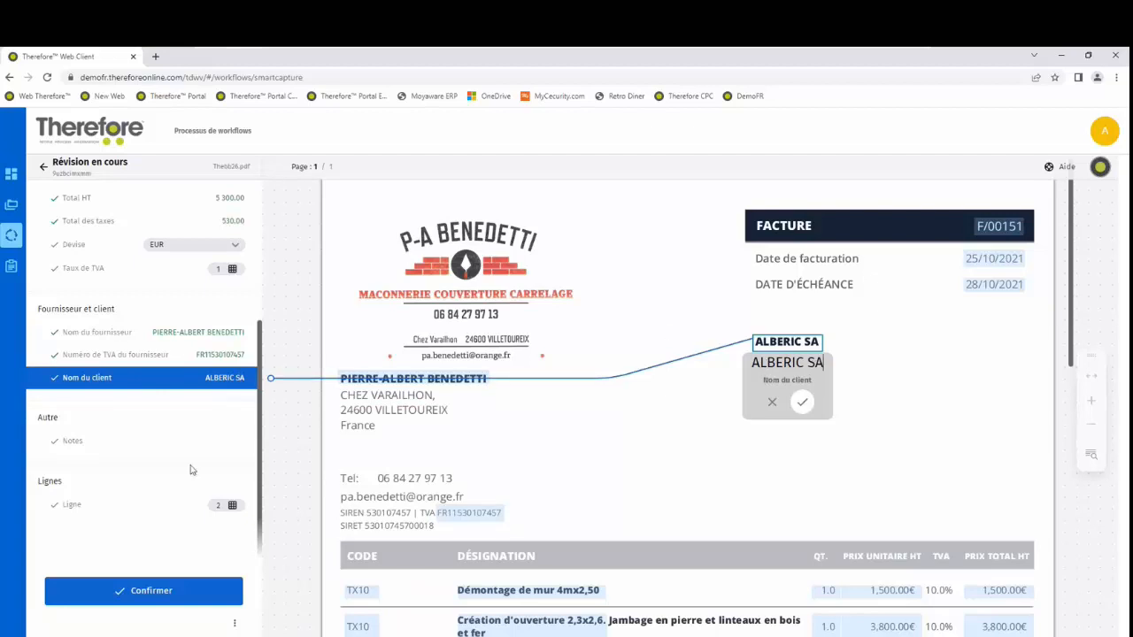
pyautogui.click(168, 508)
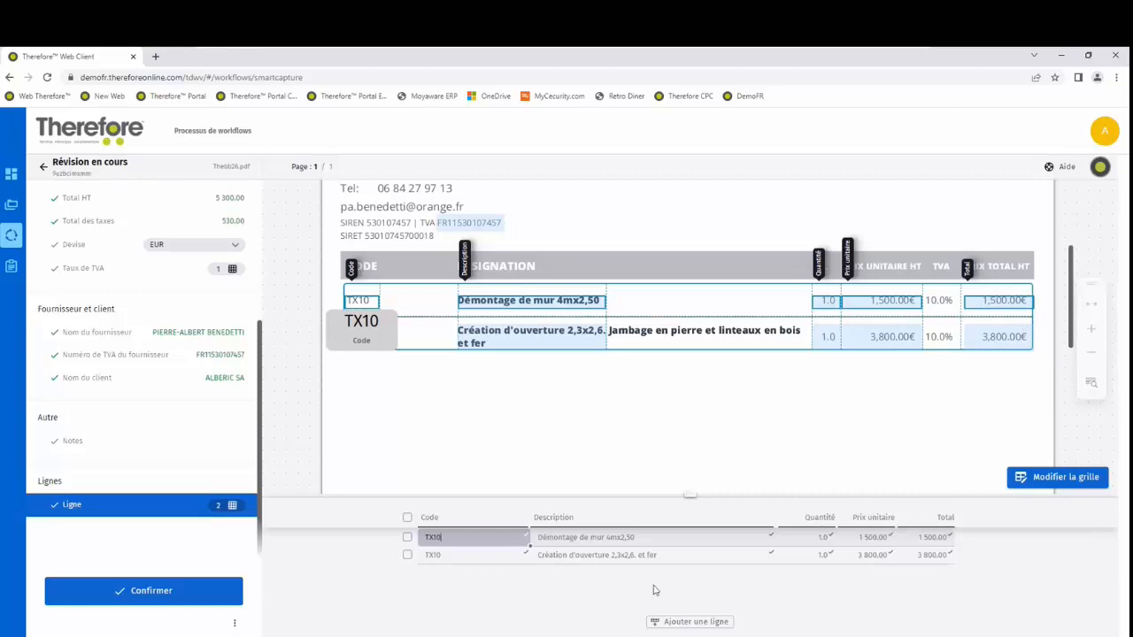
pyautogui.click(154, 593)
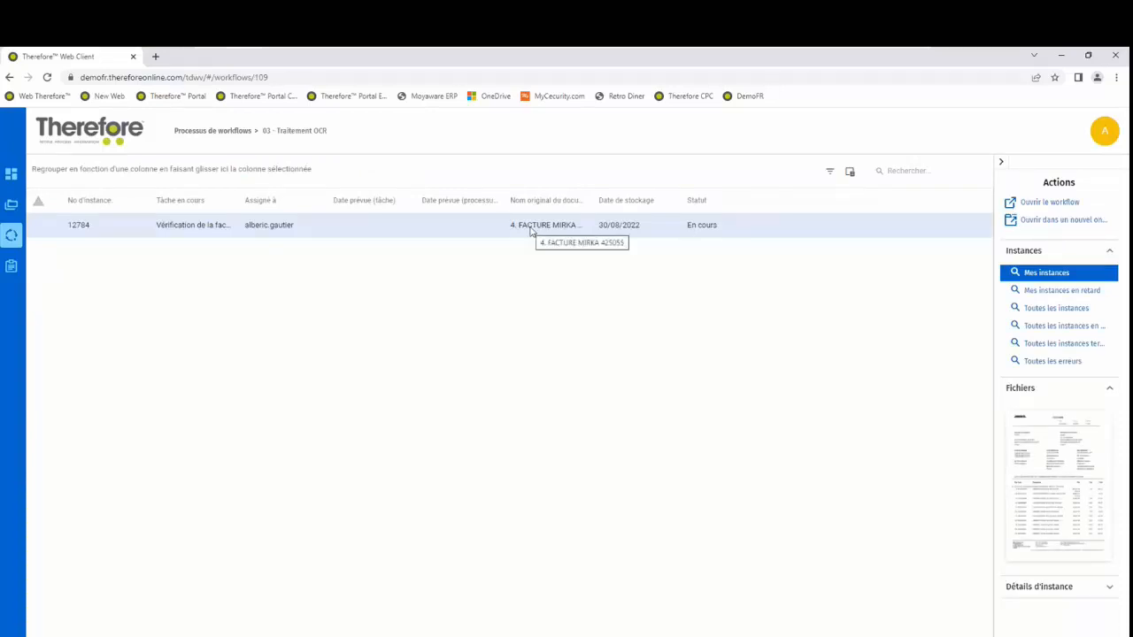
# Open the MIRKA invoice for OCR review and restrict its captured Numéro de commande to the number before the slash
pyautogui.doubleClick(189, 225)
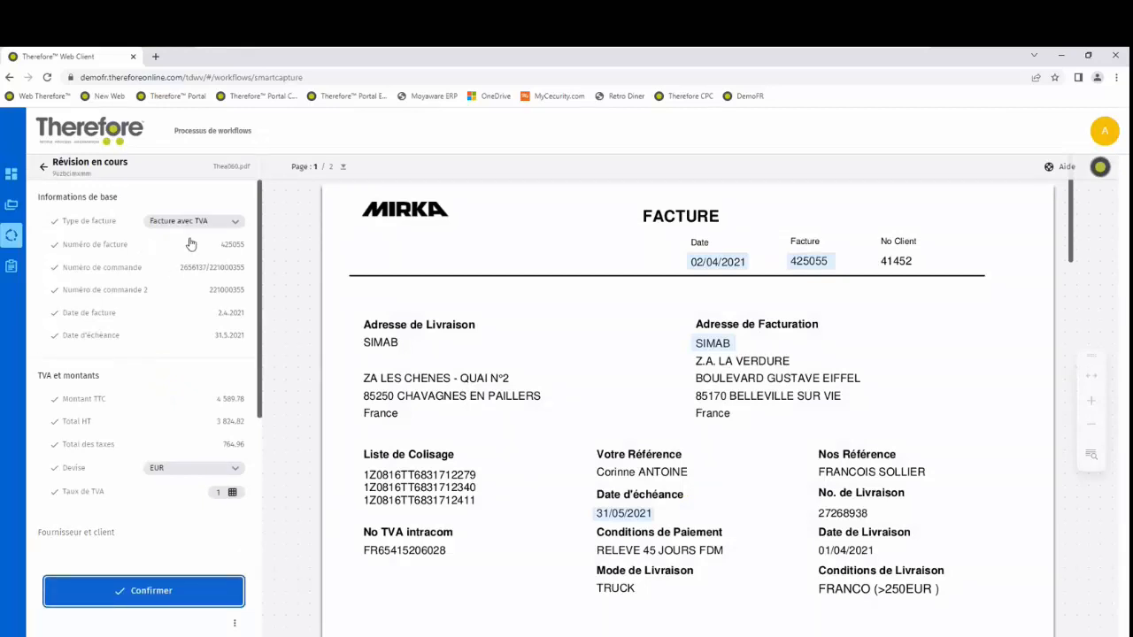
pyautogui.click(190, 244)
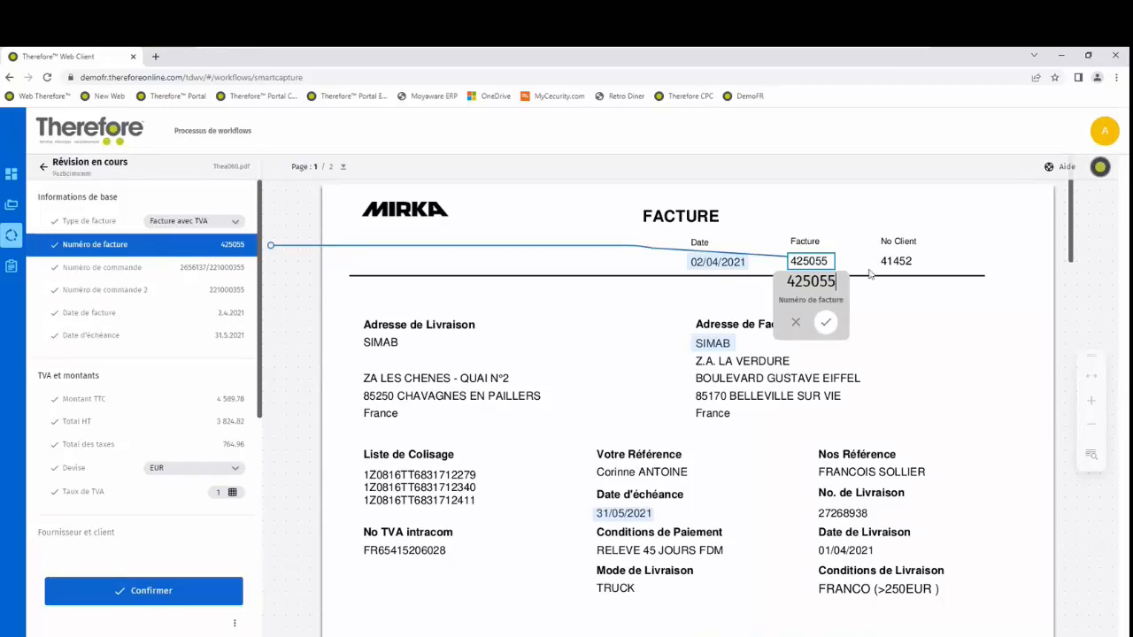
pyautogui.click(182, 268)
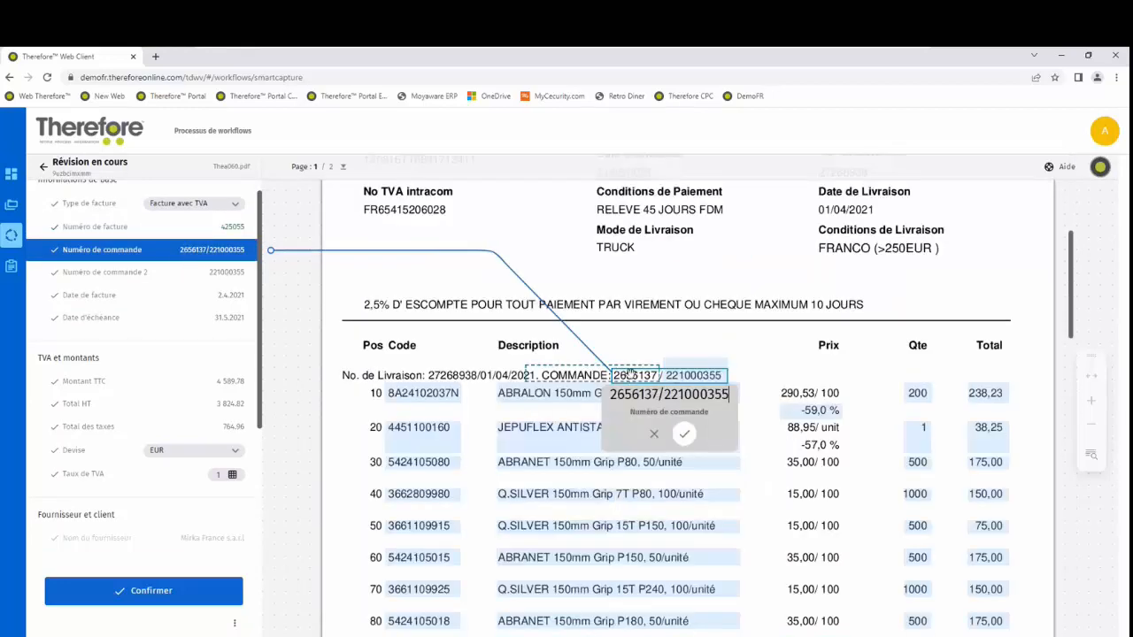
pyautogui.click(659, 378)
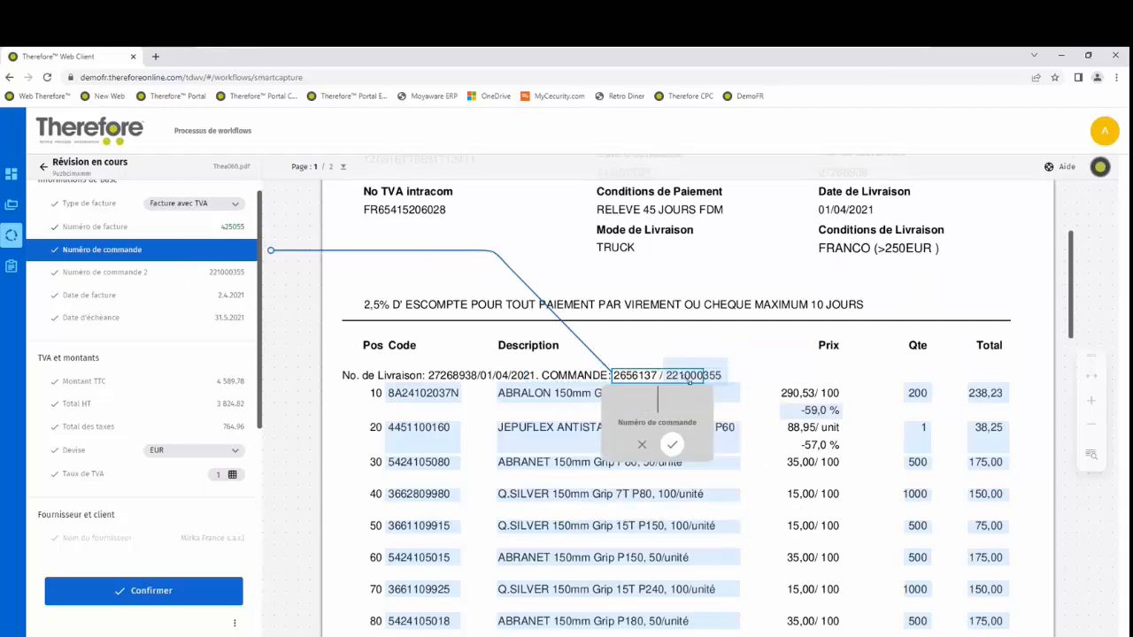
pyautogui.moveTo(659, 376); pyautogui.dragTo(658, 377)
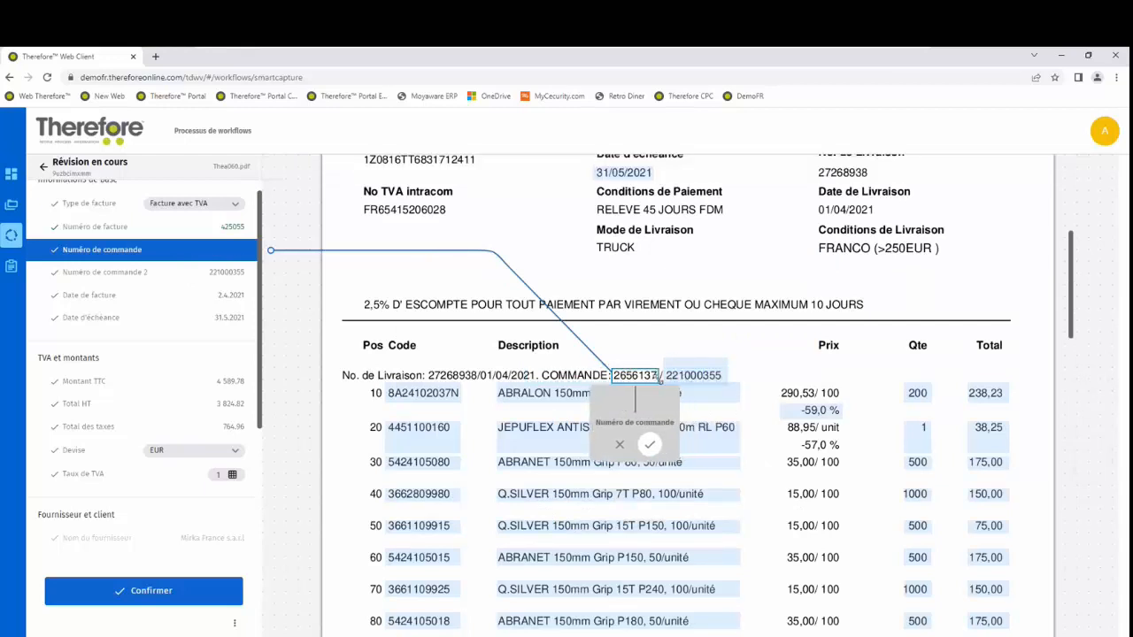
pyautogui.click(650, 433)
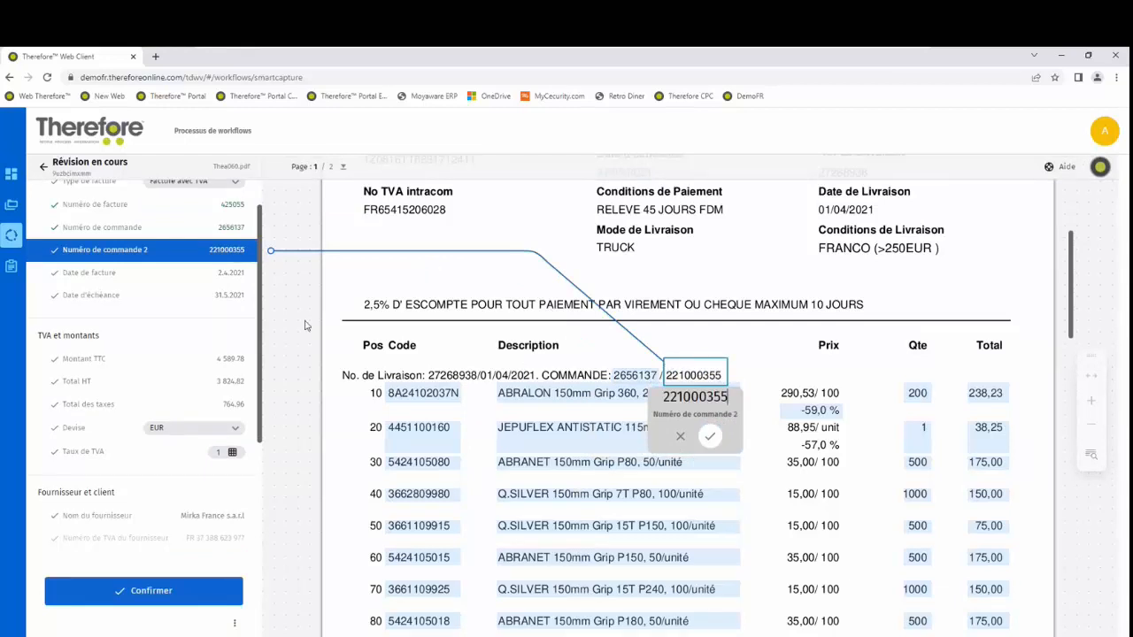
# Verify the MIRKA invoice's Date de facture, Date d'échéance, Montant TTC, Total HT and Total des taxes against the document
pyautogui.click(238, 274)
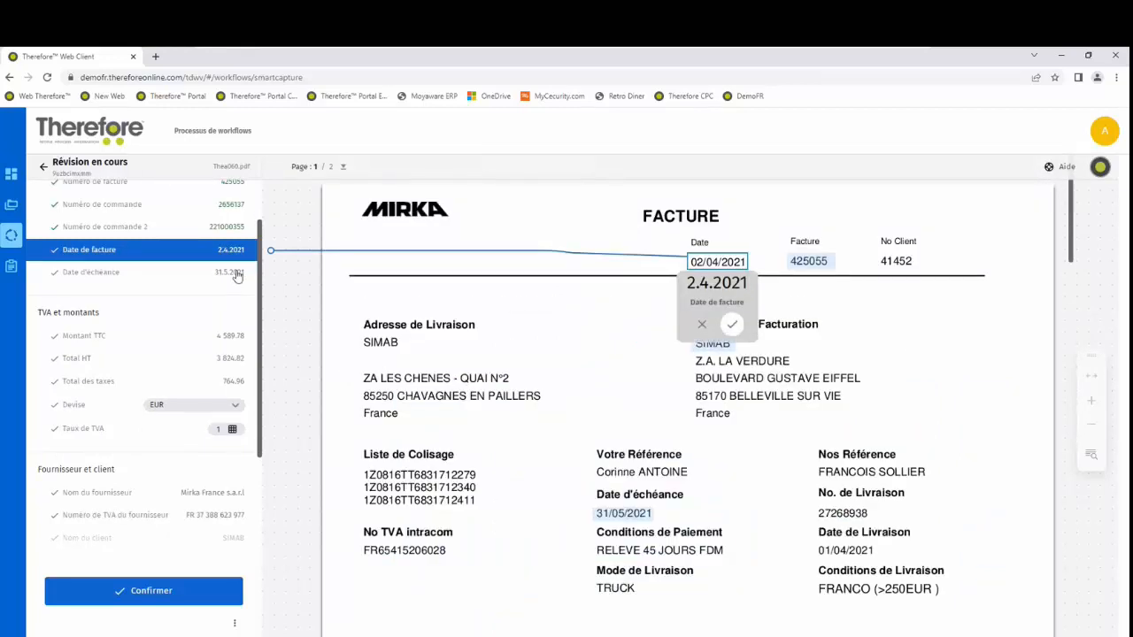
pyautogui.click(237, 274)
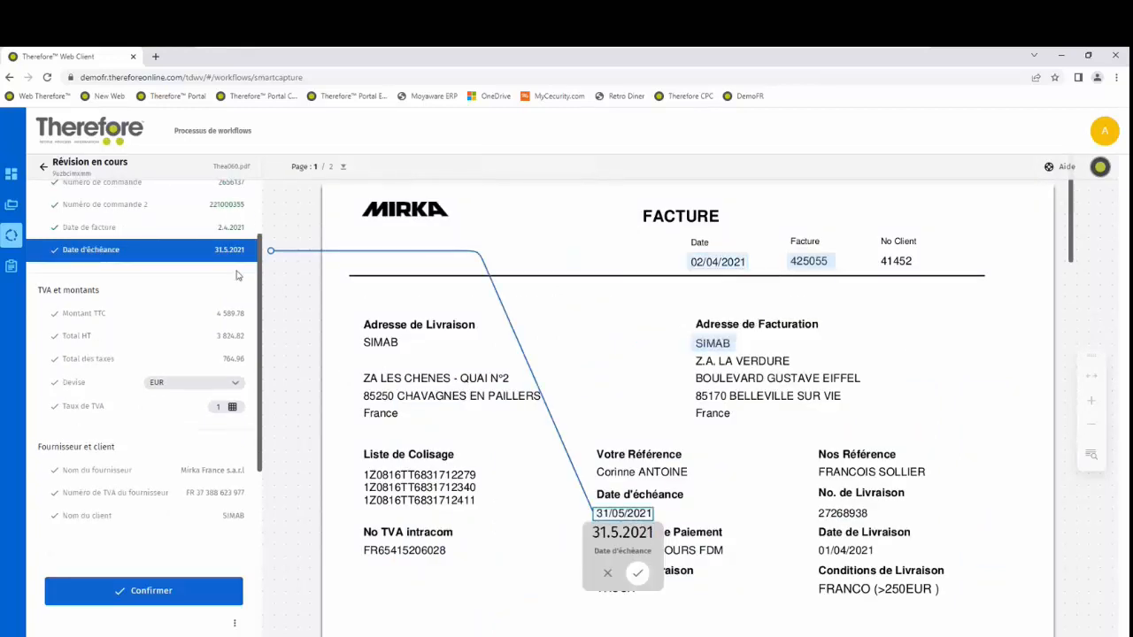
pyautogui.click(220, 315)
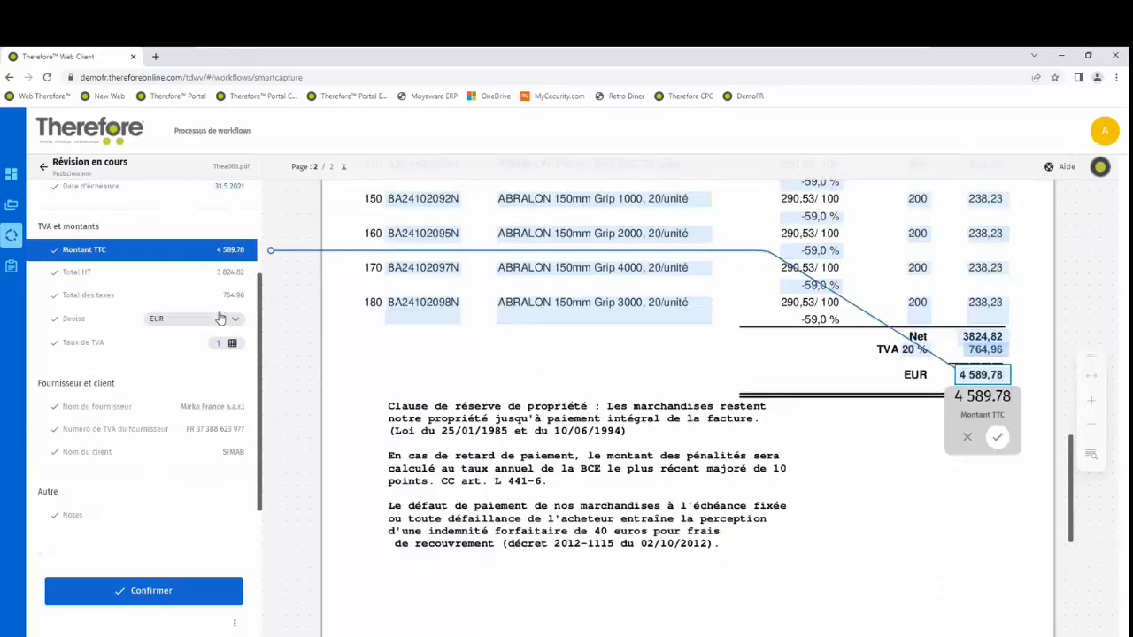
pyautogui.click(227, 275)
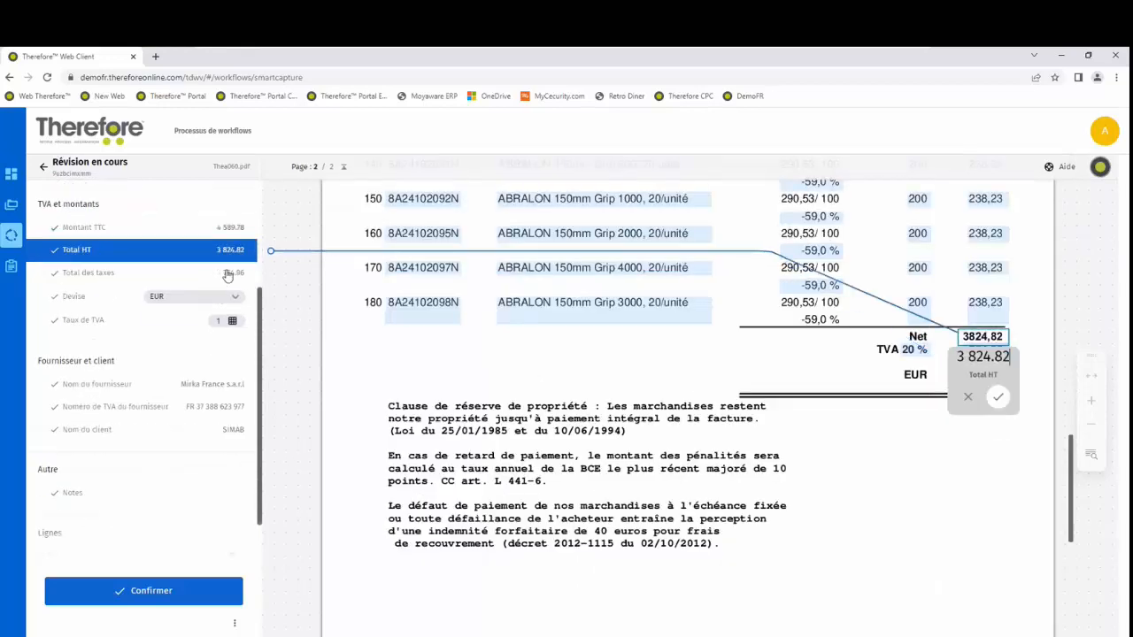
pyautogui.click(233, 274)
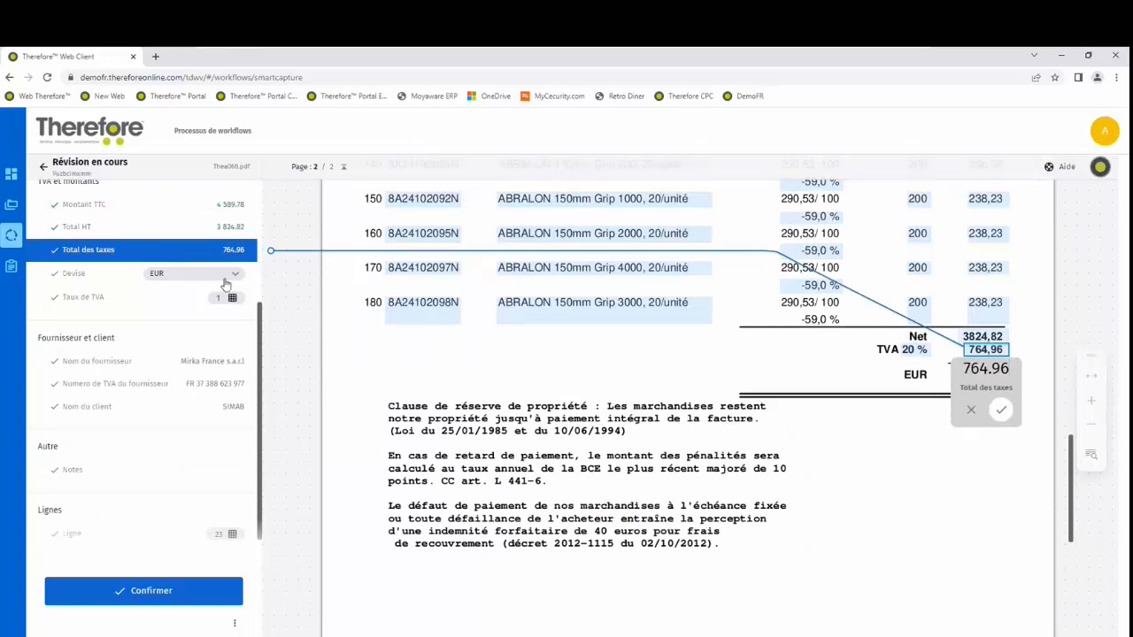
# Verify the MIRKA invoice's supplier name, supplier VAT number, client name and line items, and confirm the review
pyautogui.click(226, 364)
pyautogui.click(219, 356)
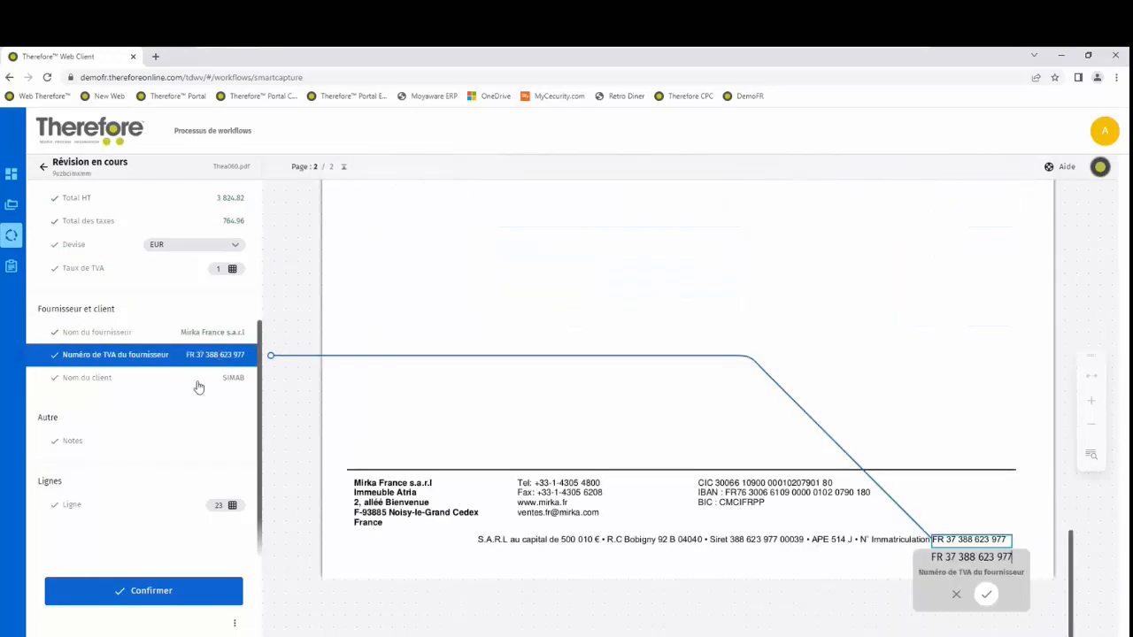
pyautogui.click(227, 377)
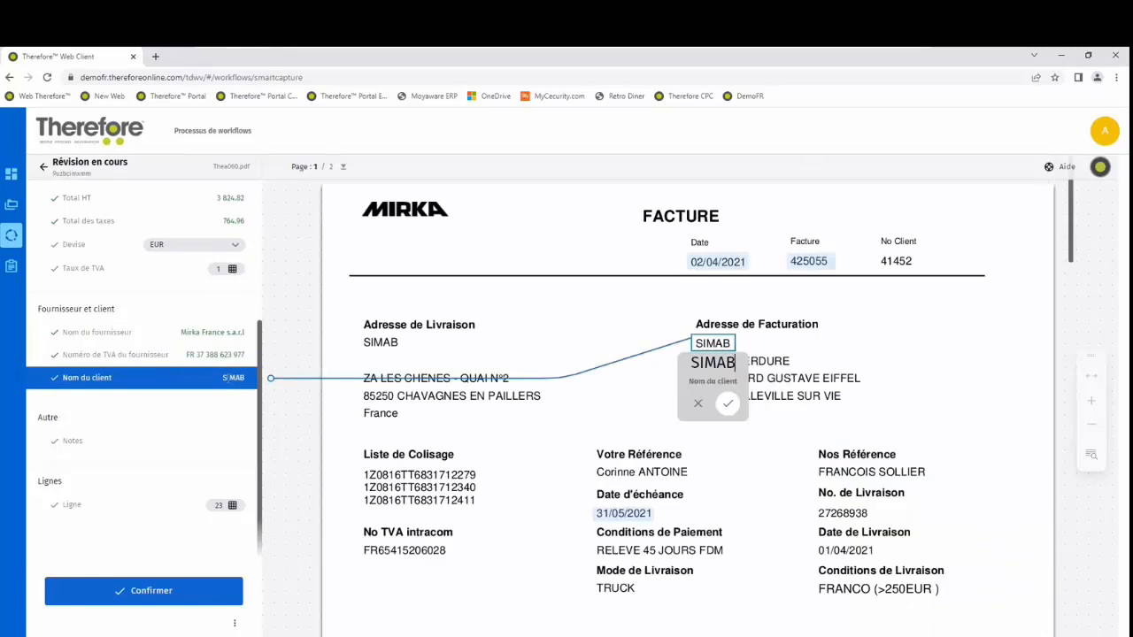
pyautogui.click(169, 514)
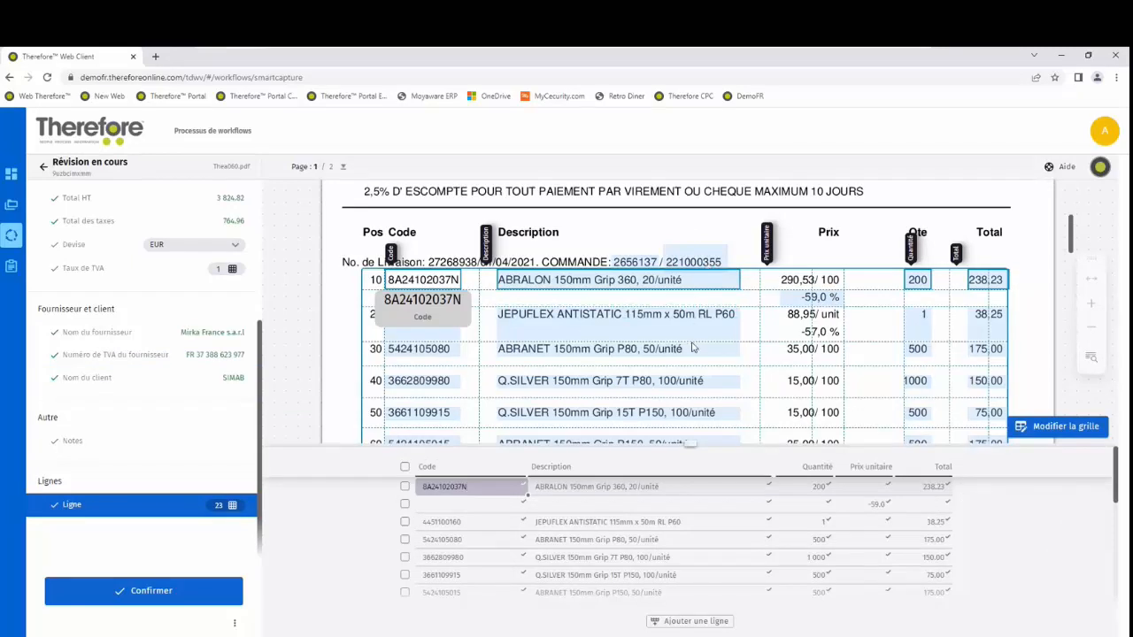
pyautogui.scroll(-10, 693, 348)
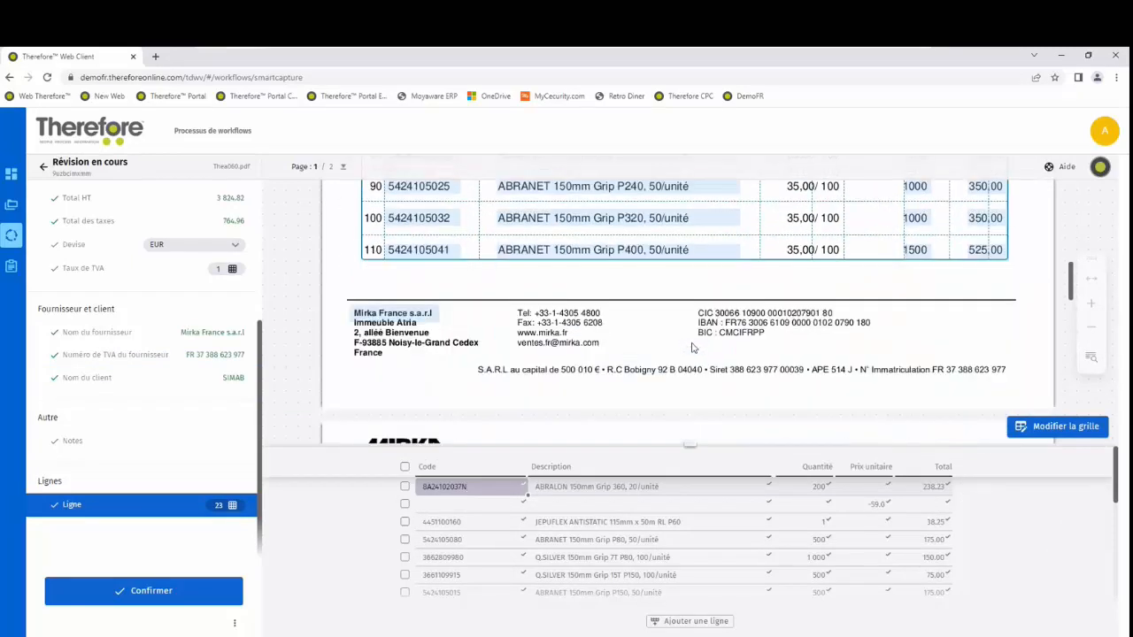
pyautogui.scroll(4, 693, 348)
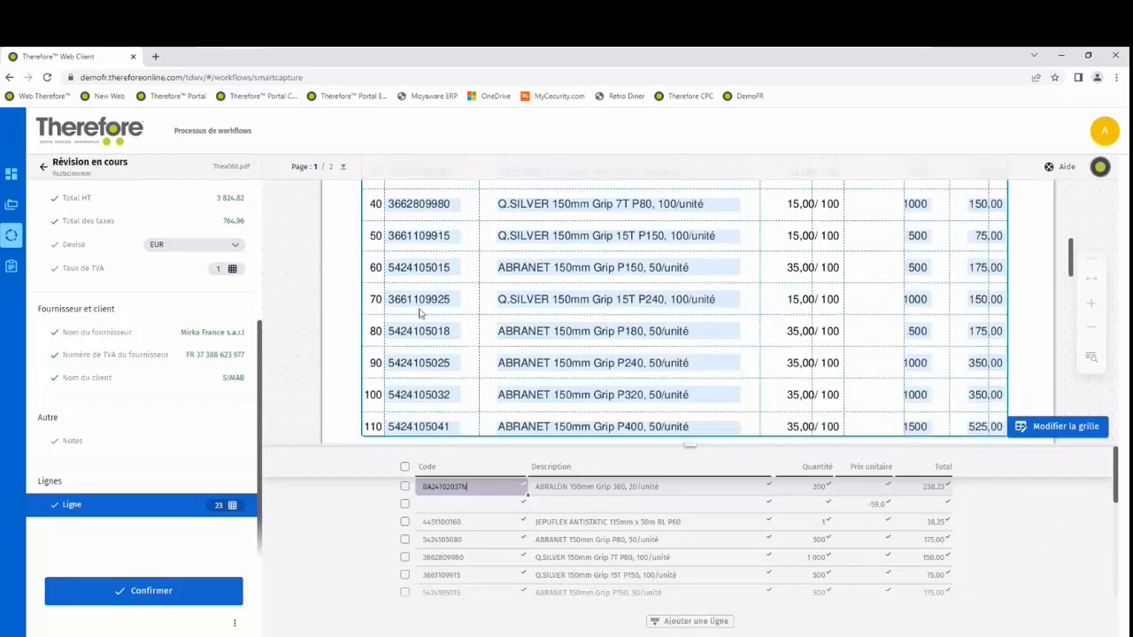
pyautogui.click(142, 592)
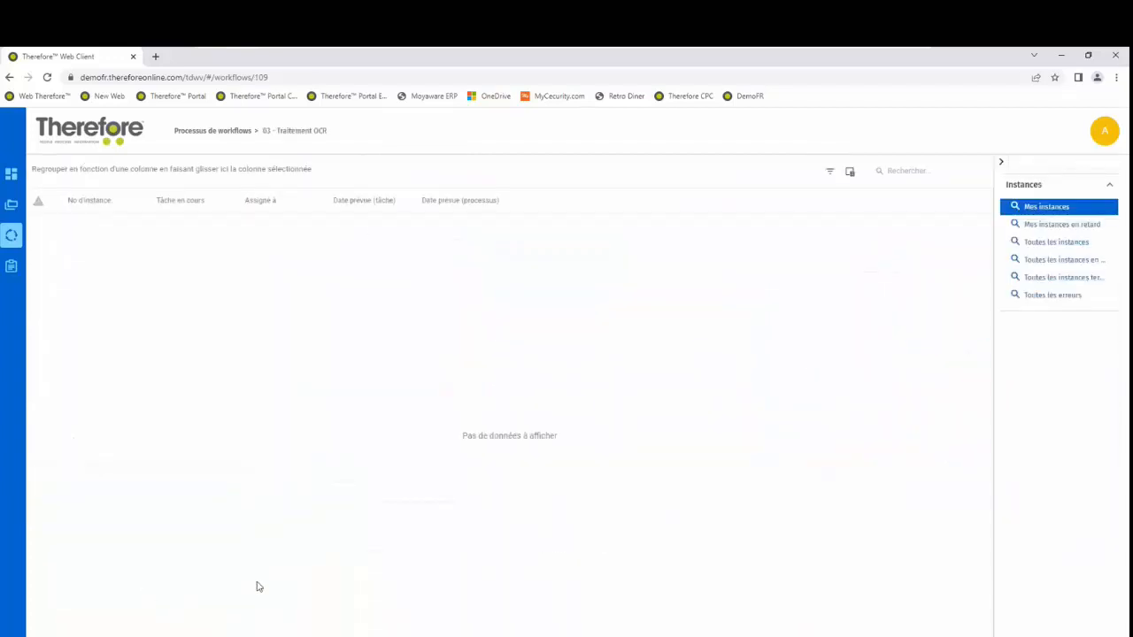
# Return to the dashboard and open the first 04 - Gestion de la facture task with the document list collapsed
pyautogui.click(11, 175)
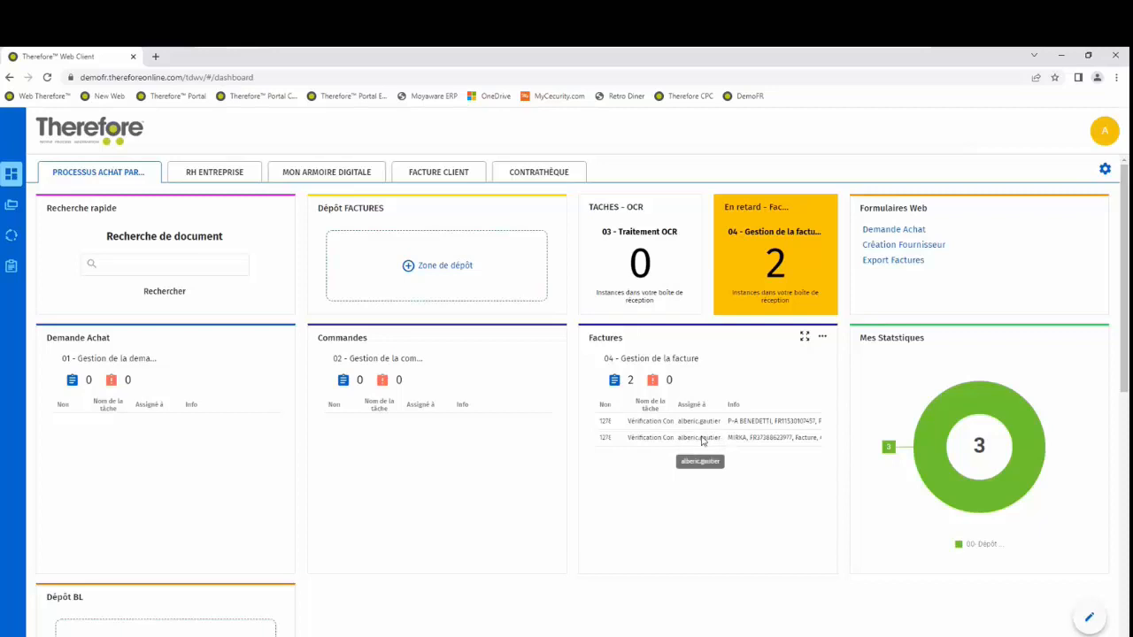
pyautogui.click(650, 429)
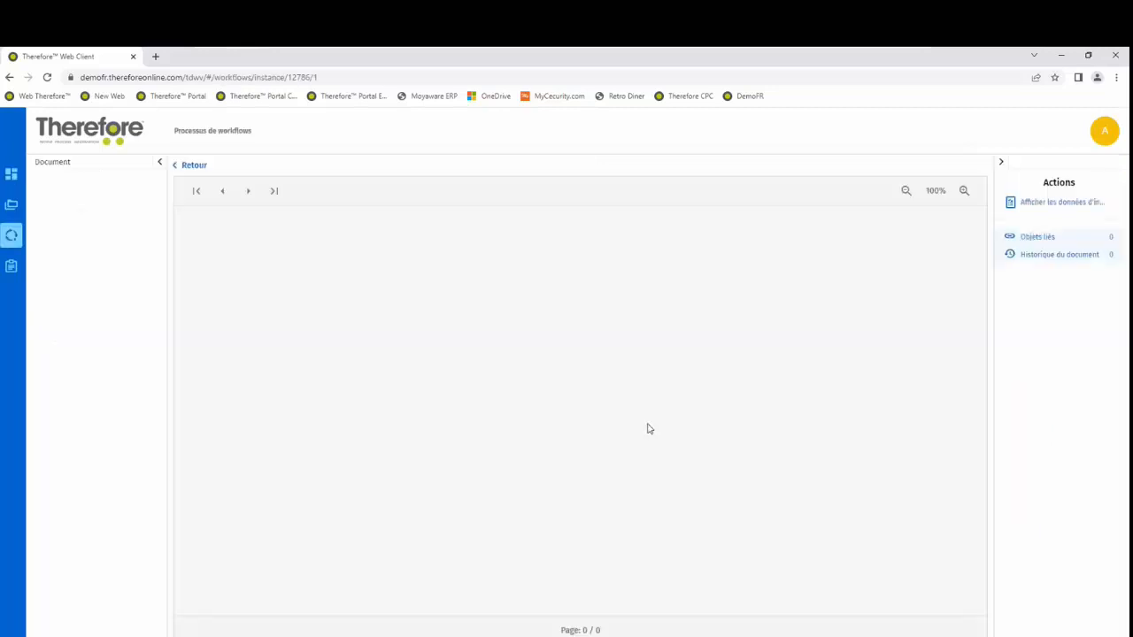
pyautogui.click(159, 163)
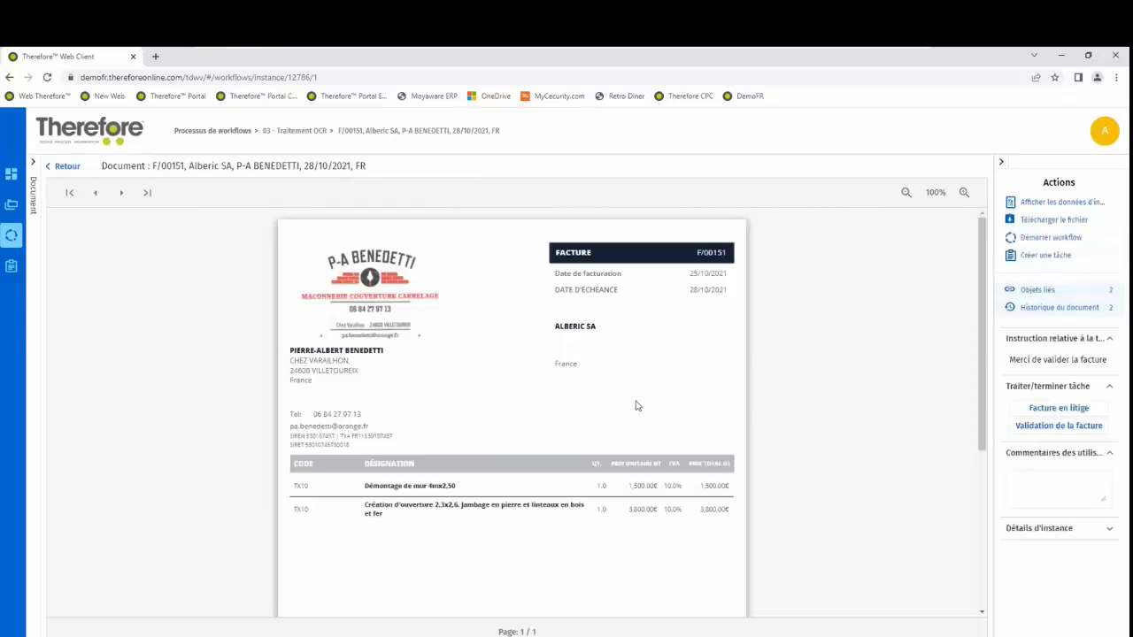
# Display the index data of invoice F/00151 and check its Facture details and line items against the document
pyautogui.scroll(-2, 635, 405)
pyautogui.scroll(1, 635, 407)
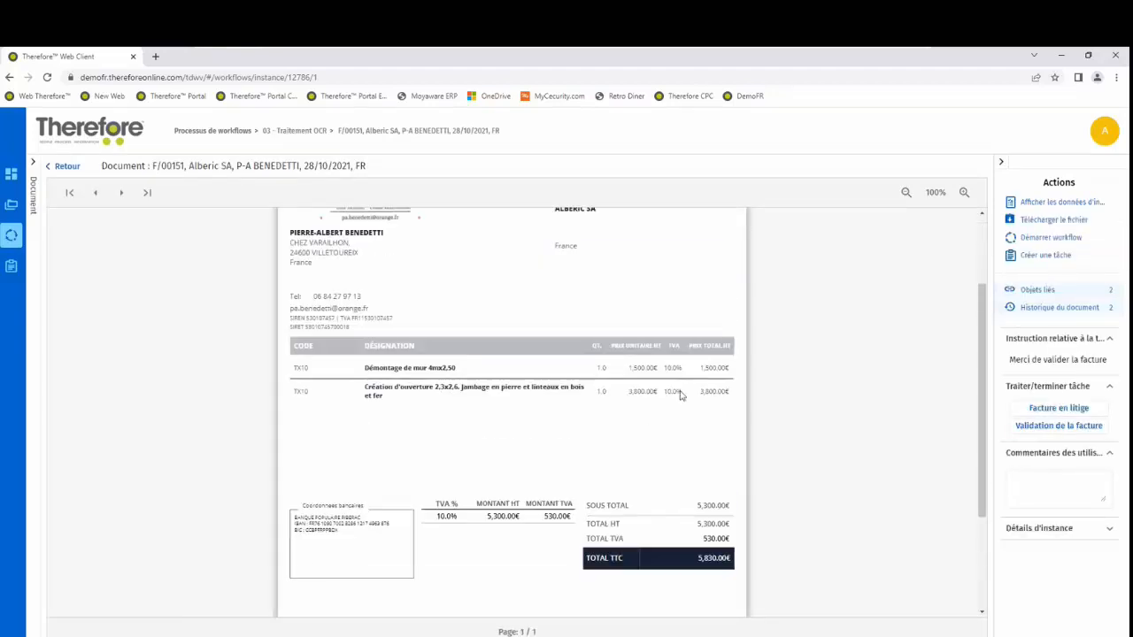
pyautogui.click(1062, 203)
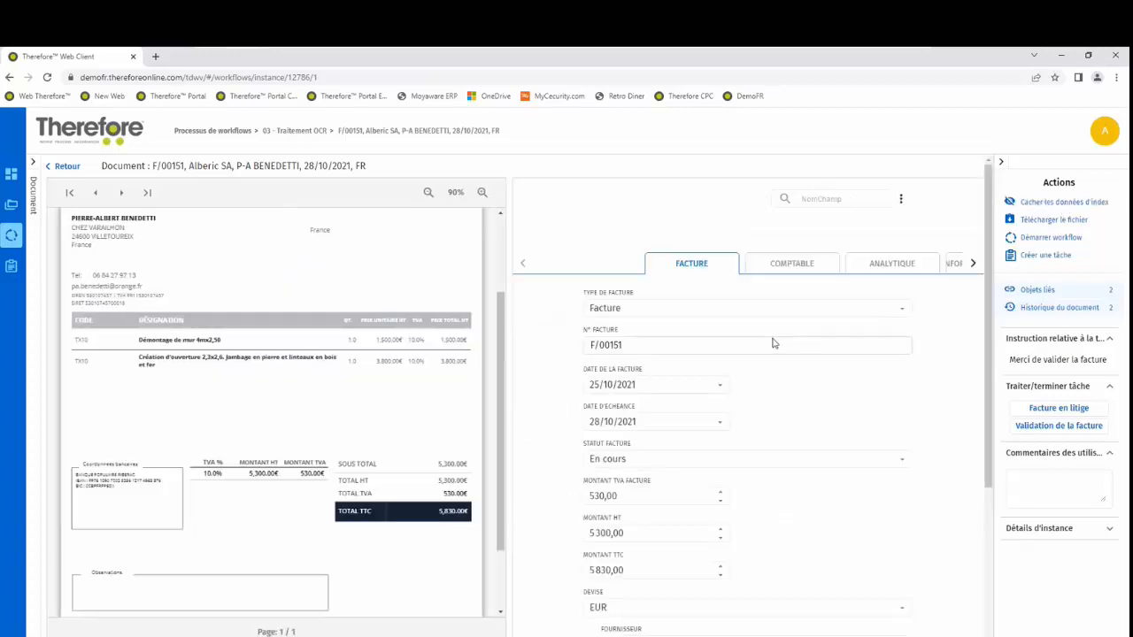
pyautogui.scroll(-3, 699, 372)
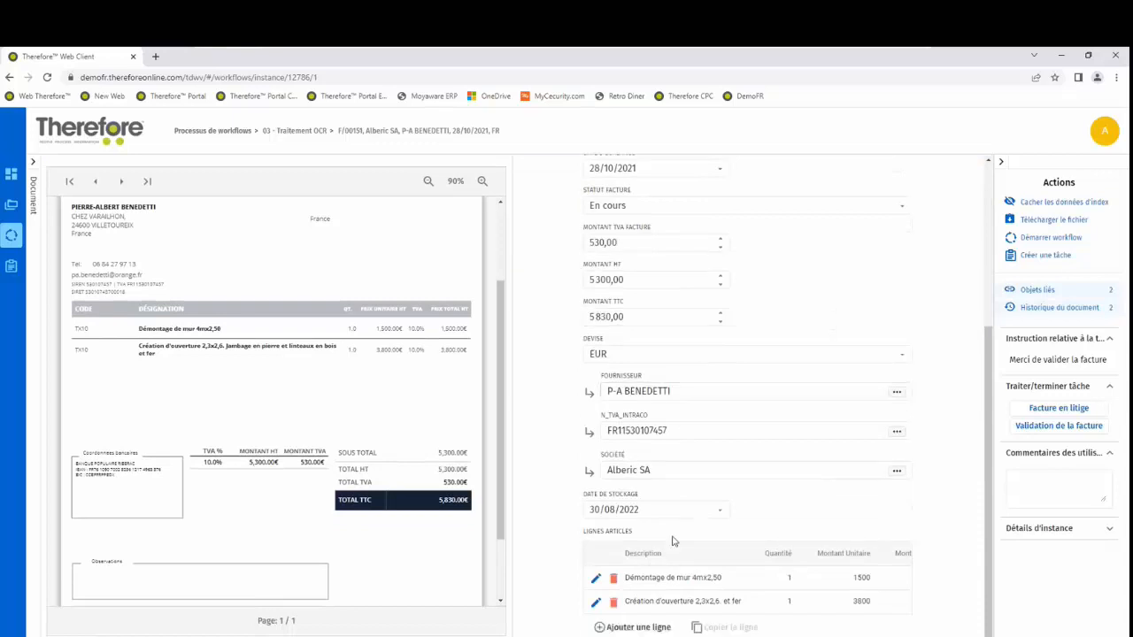
pyautogui.scroll(3, 723, 464)
pyautogui.scroll(2, 724, 465)
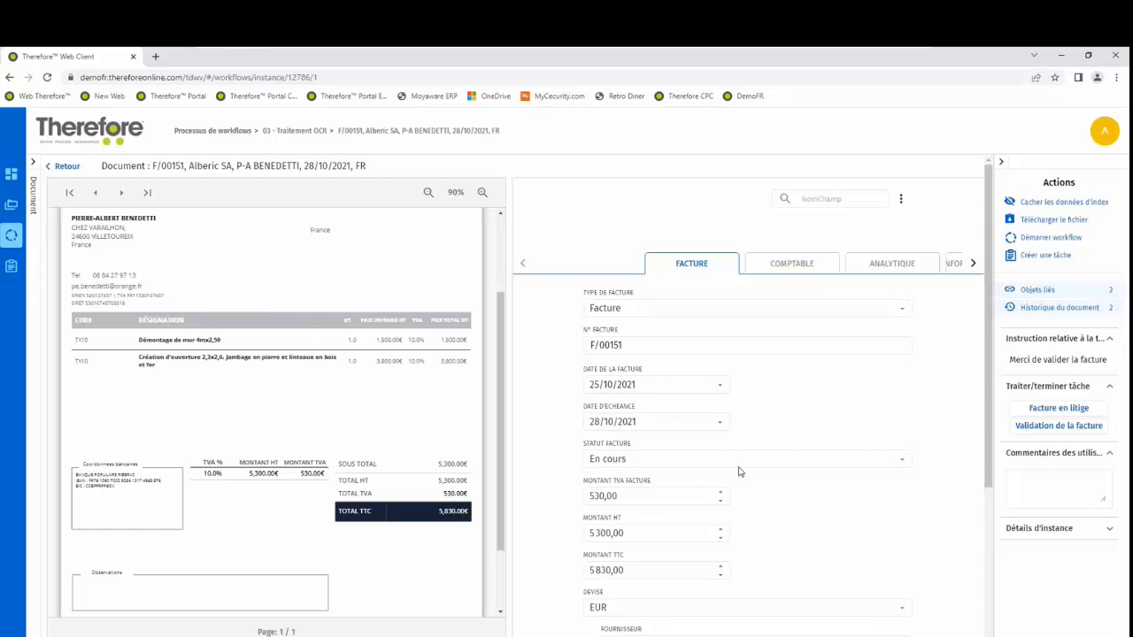
# Examine the Comptable data of invoice F/00151, including the percentages and debit amounts of its Imputation lines
pyautogui.click(771, 272)
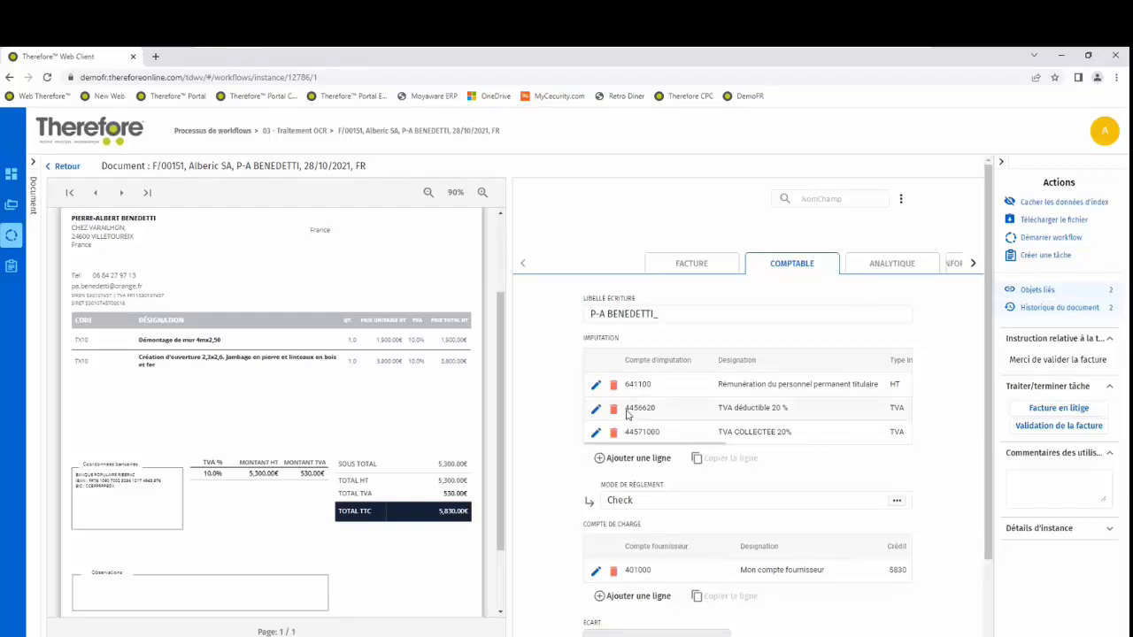
pyautogui.moveTo(646, 442); pyautogui.dragTo(786, 451)
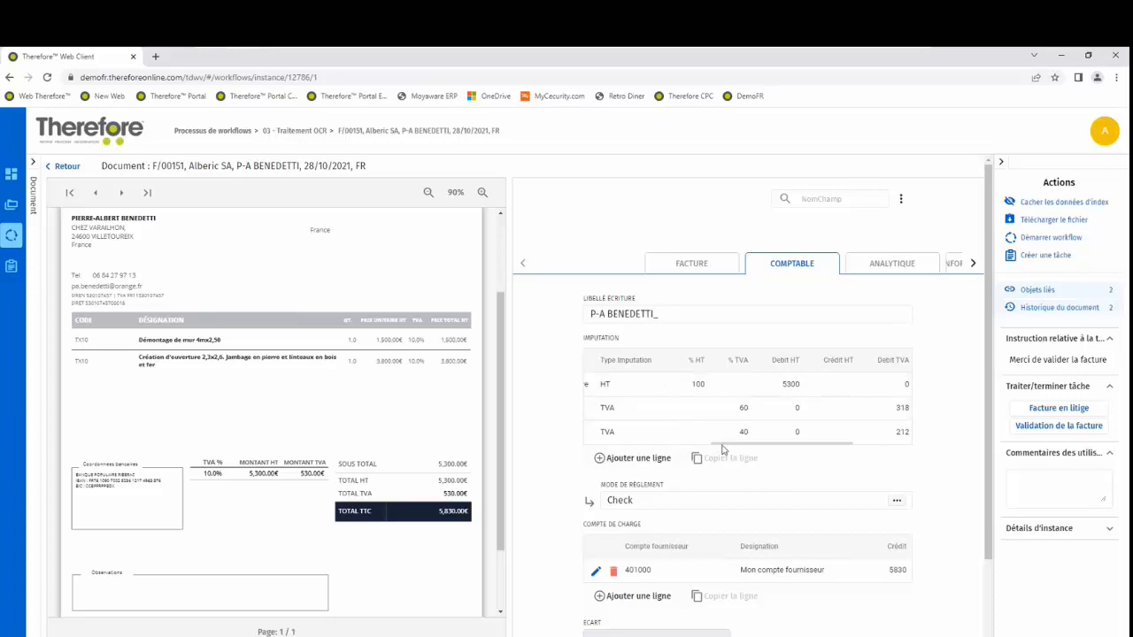
pyautogui.moveTo(722, 442); pyautogui.dragTo(591, 435)
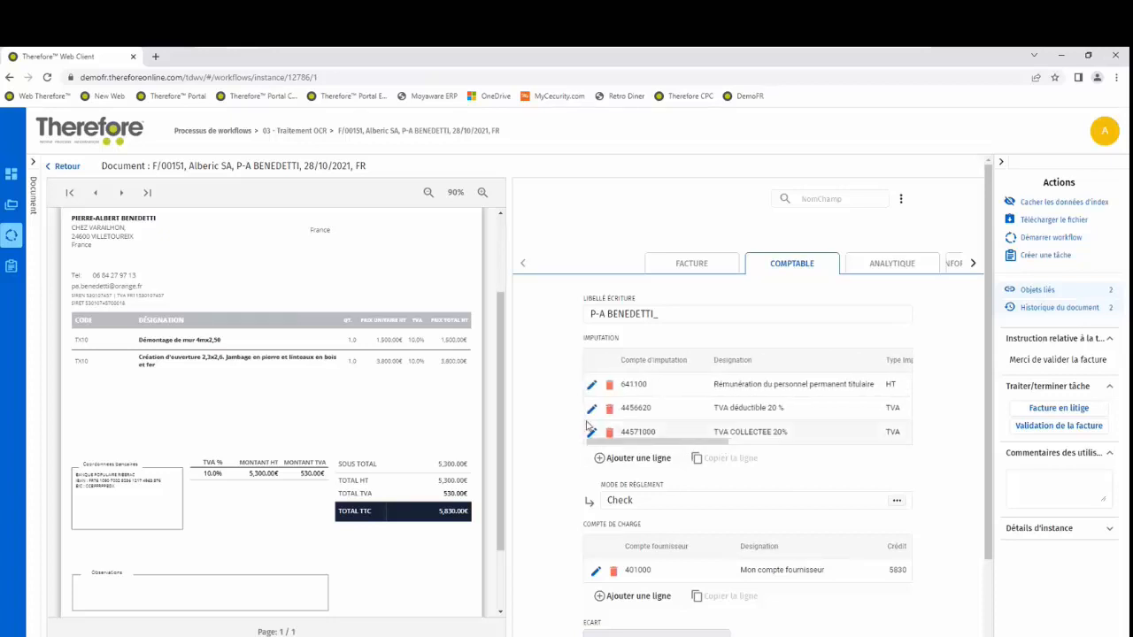
# Set % TVA to 50 on the "TVA déductible 20 %" imputation line and store the line
pyautogui.click(591, 408)
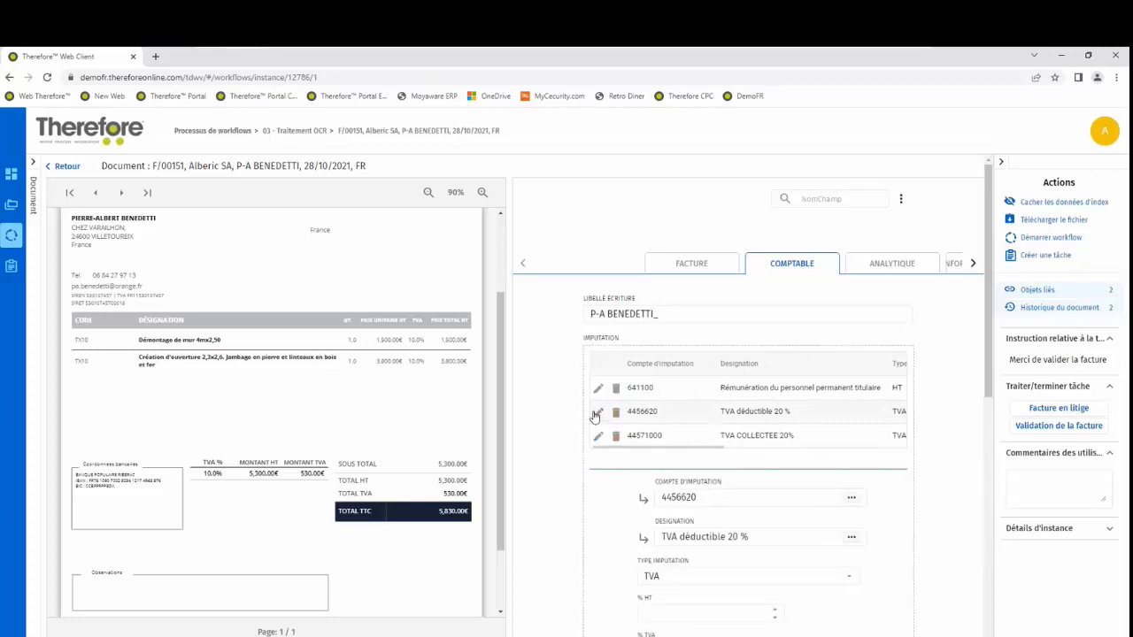
pyautogui.scroll(-2, 670, 515)
pyautogui.click(674, 533)
pyautogui.press('BackSpace')
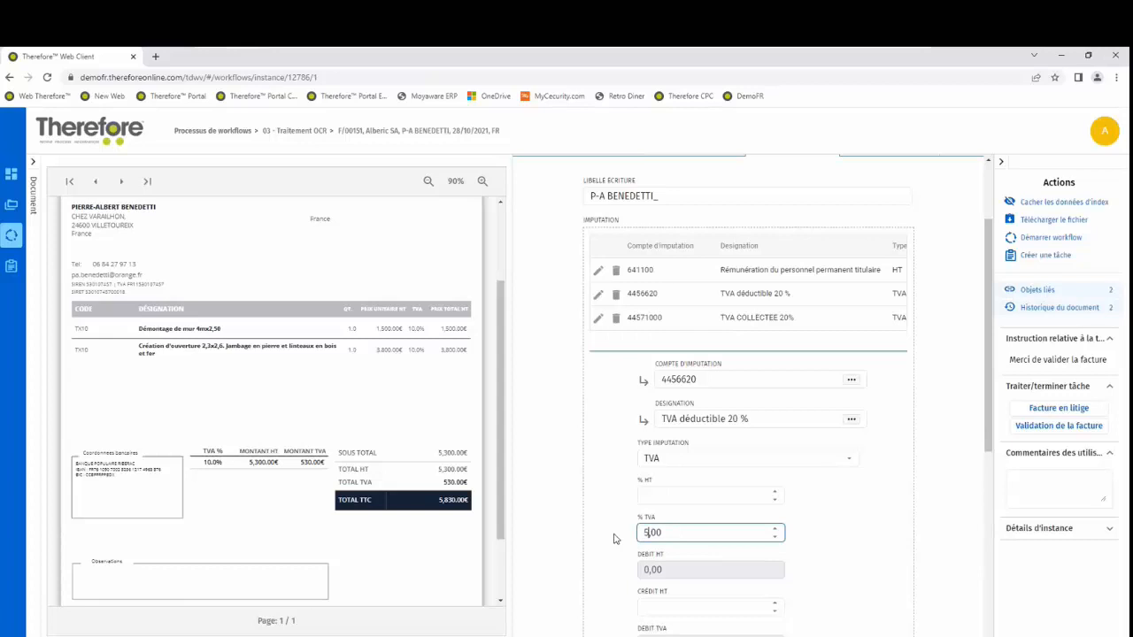
pyautogui.write('5')
pyautogui.scroll(-3, 855, 561)
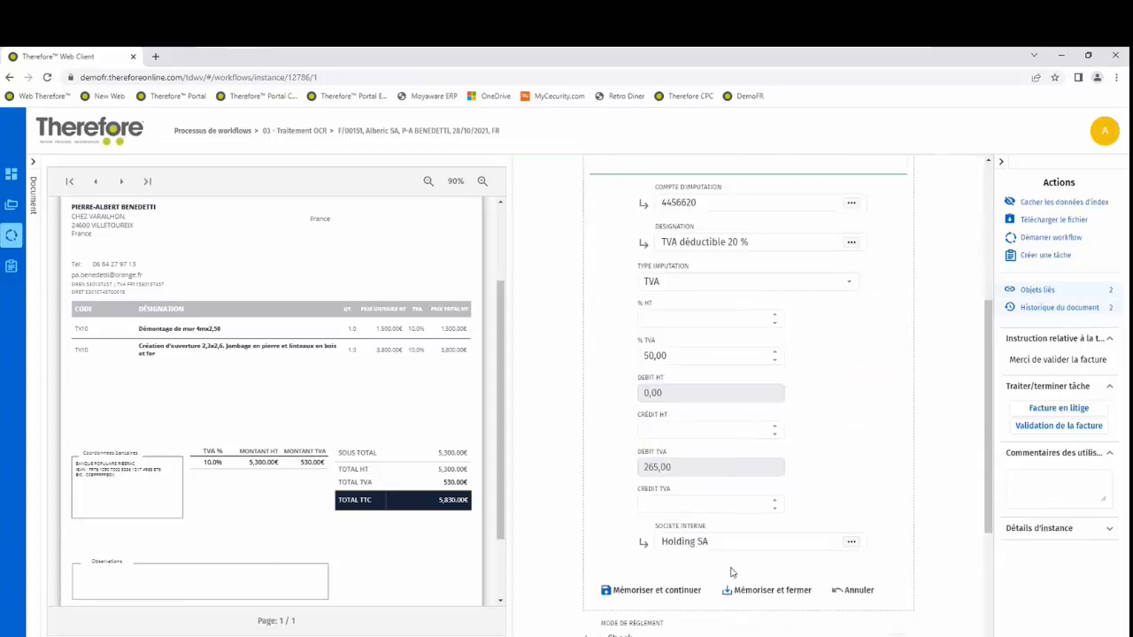
pyautogui.click(740, 595)
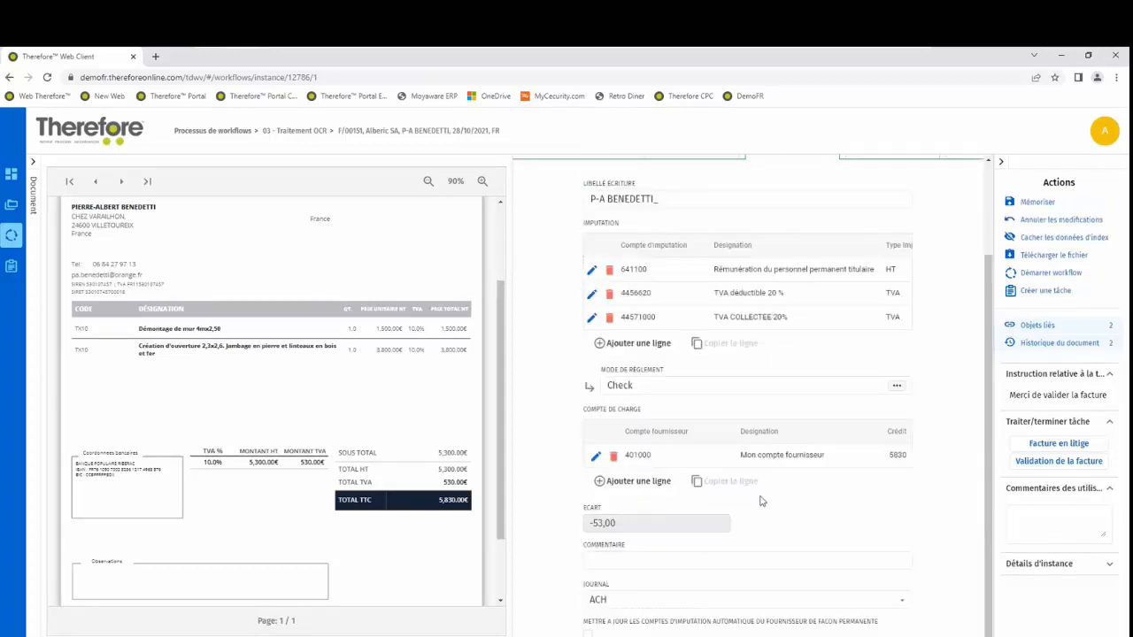
# Set % TVA to 50 on the "TVA COLLECTEE 20%" imputation line and store the line
pyautogui.moveTo(660, 328); pyautogui.dragTo(770, 332)
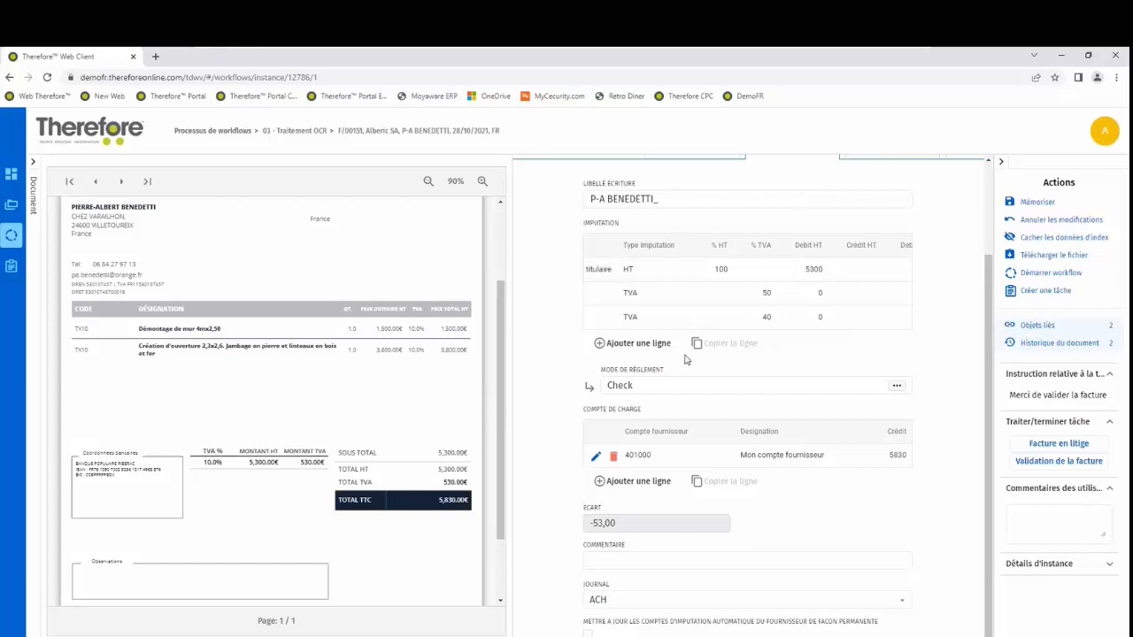
pyautogui.moveTo(735, 328); pyautogui.dragTo(599, 329)
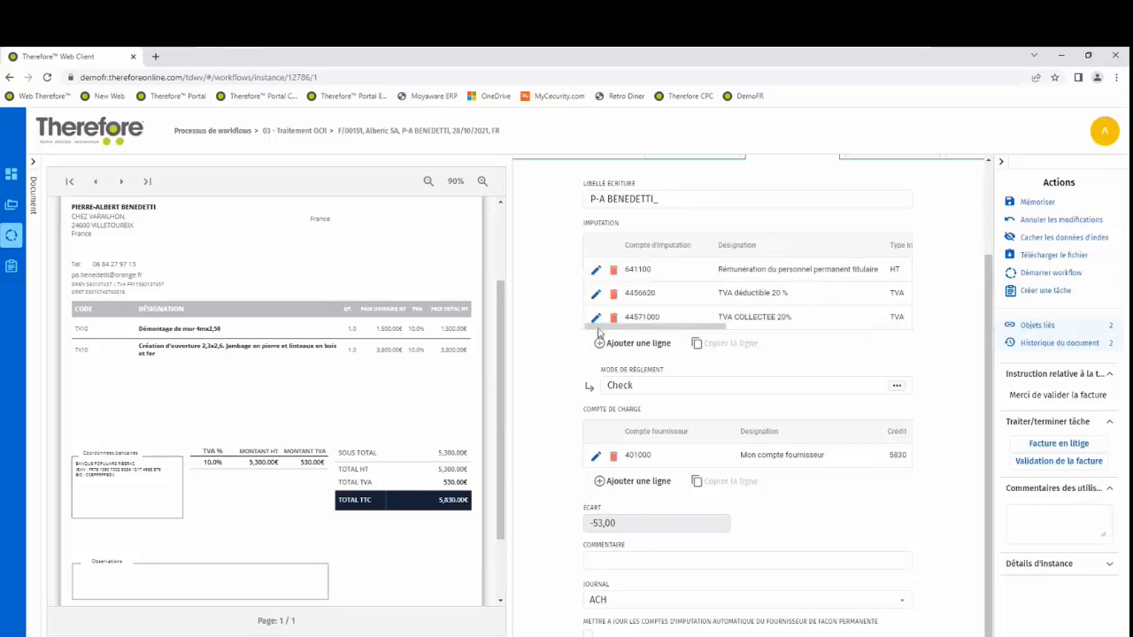
pyautogui.click(597, 320)
pyautogui.click(670, 536)
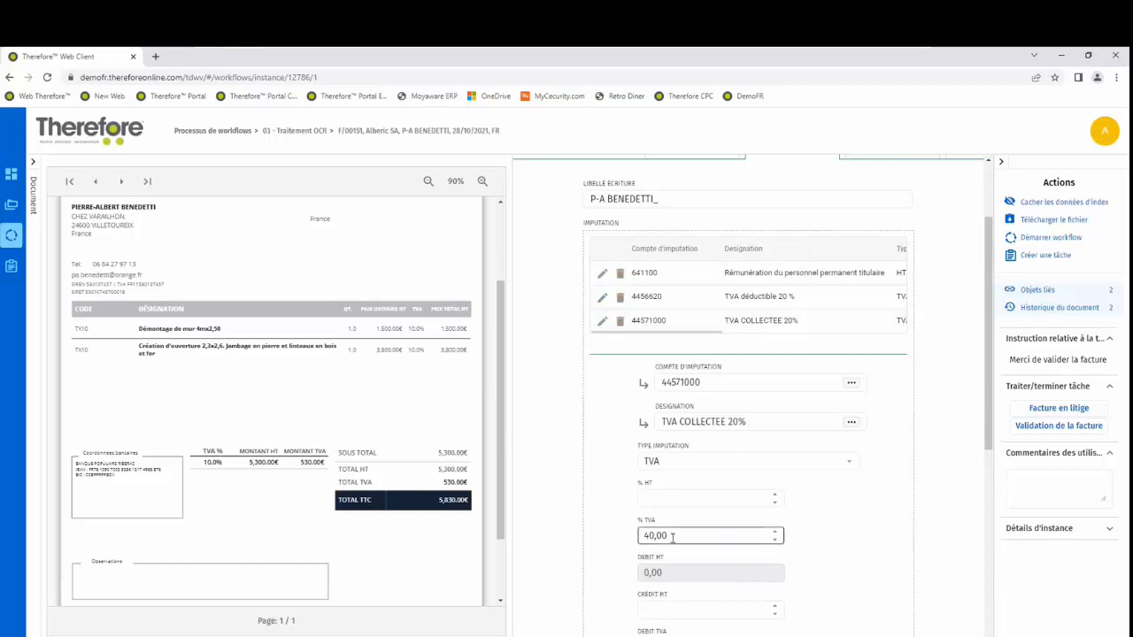
pyautogui.write('50')
pyautogui.scroll(-2, 688, 559)
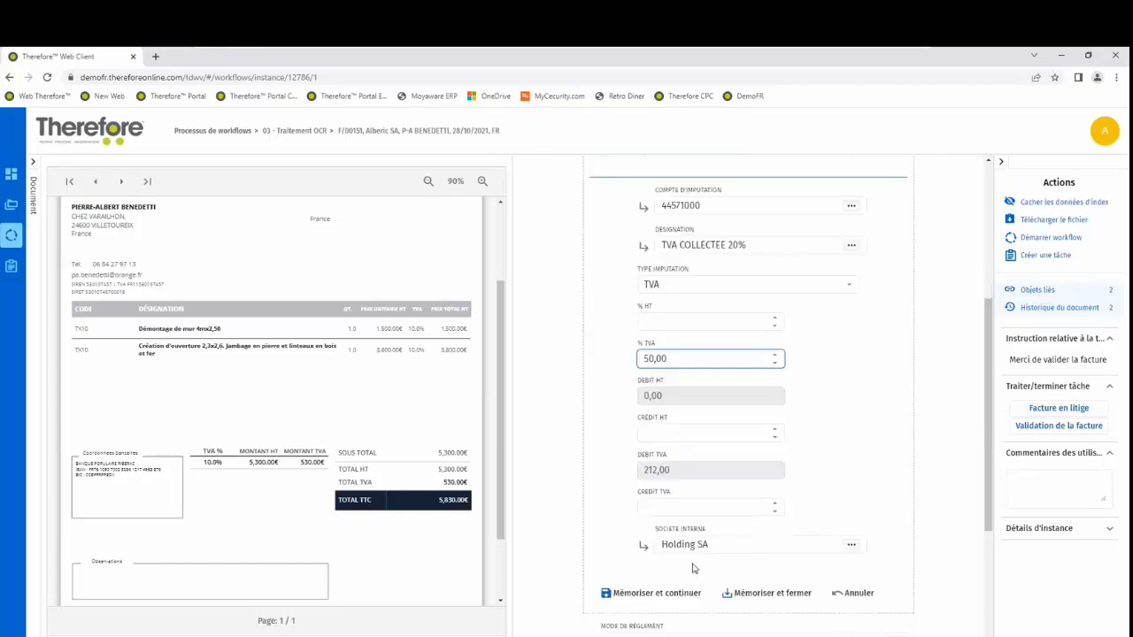
pyautogui.click(749, 594)
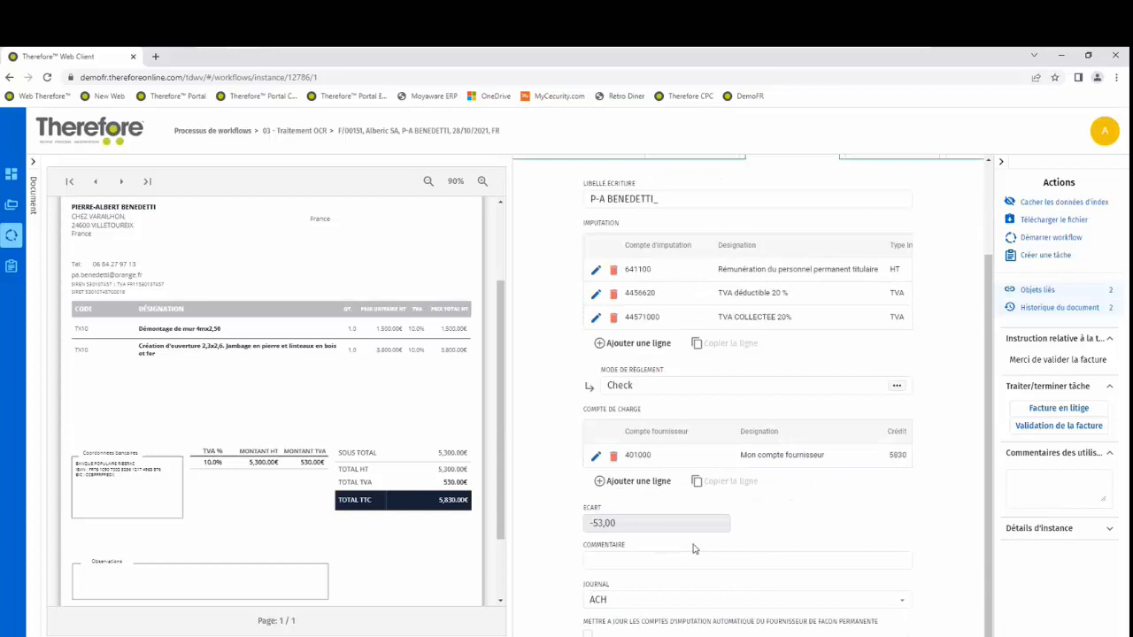
# Check the debit amounts and internal company of the edited imputation lines against the Ecart value
pyautogui.moveTo(715, 327); pyautogui.dragTo(900, 322)
pyautogui.click(822, 302)
pyautogui.click(657, 565)
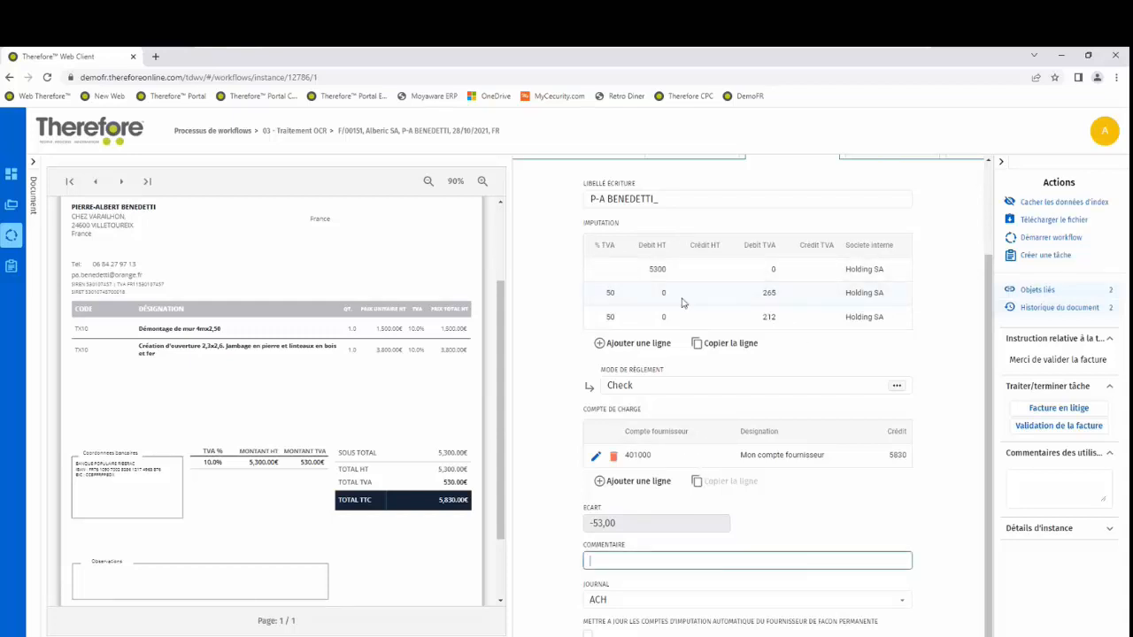
pyautogui.scroll(2, 681, 303)
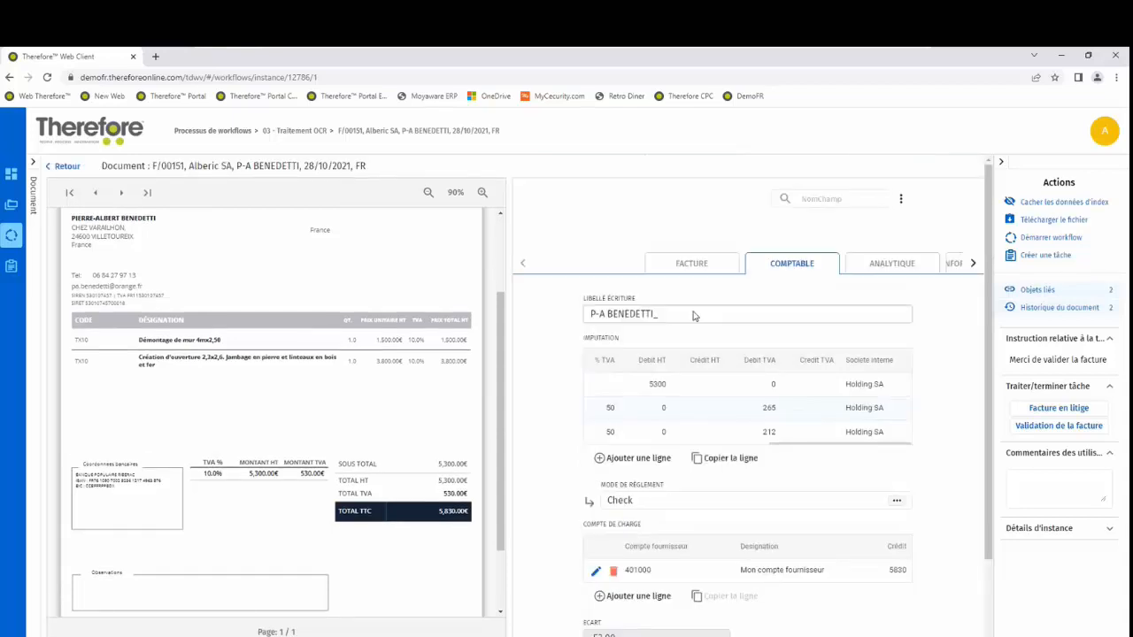
# Review the Analytique data of invoice F/00151 and complete the task with Validation de la facture
pyautogui.click(878, 263)
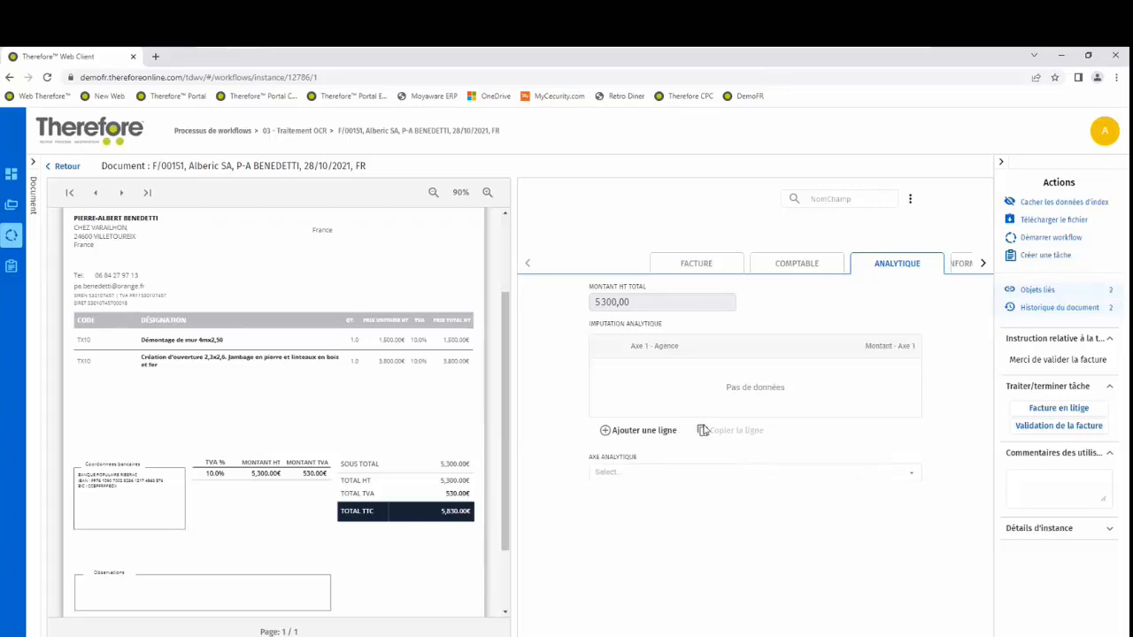
pyautogui.click(982, 264)
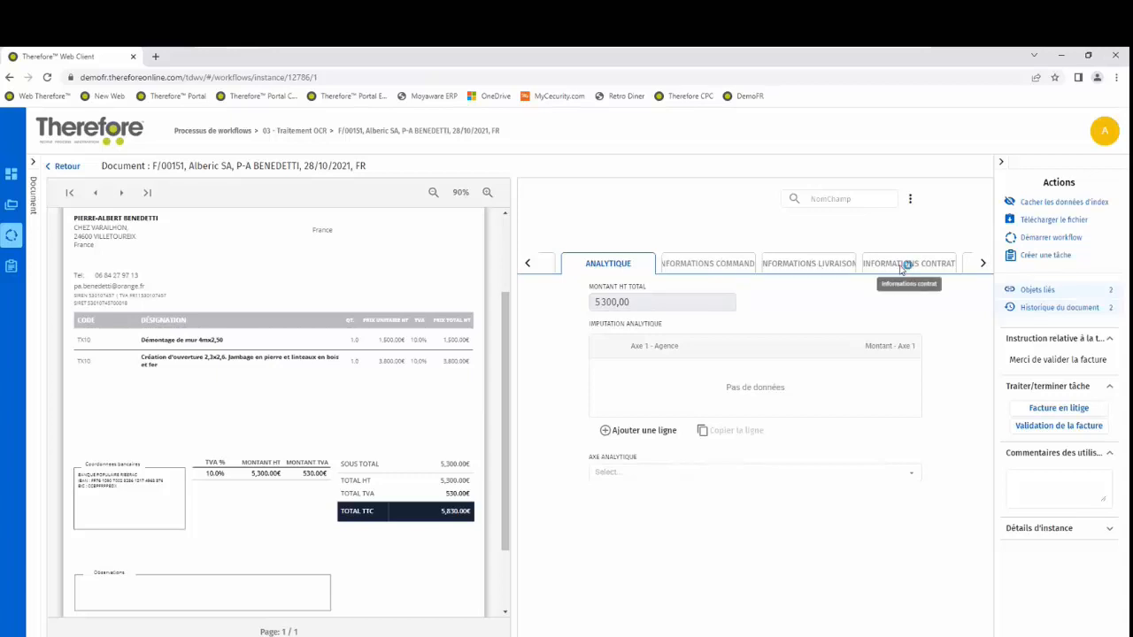
pyautogui.click(1071, 428)
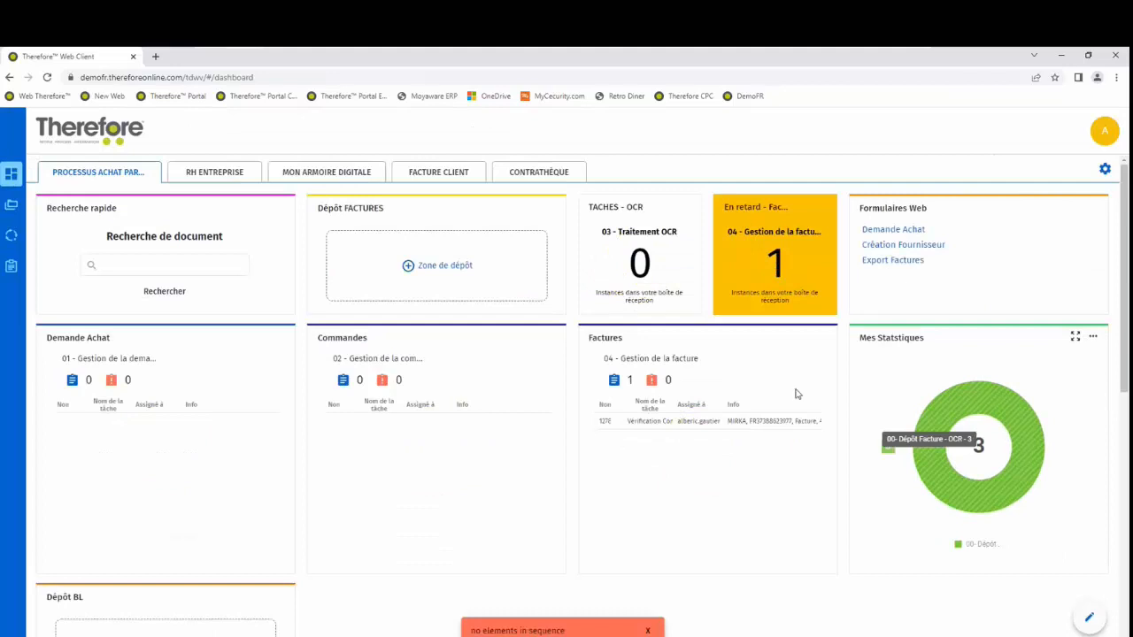
# Open the MIRKA task under Factures on the dashboard and read through its two-page invoice
pyautogui.click(644, 423)
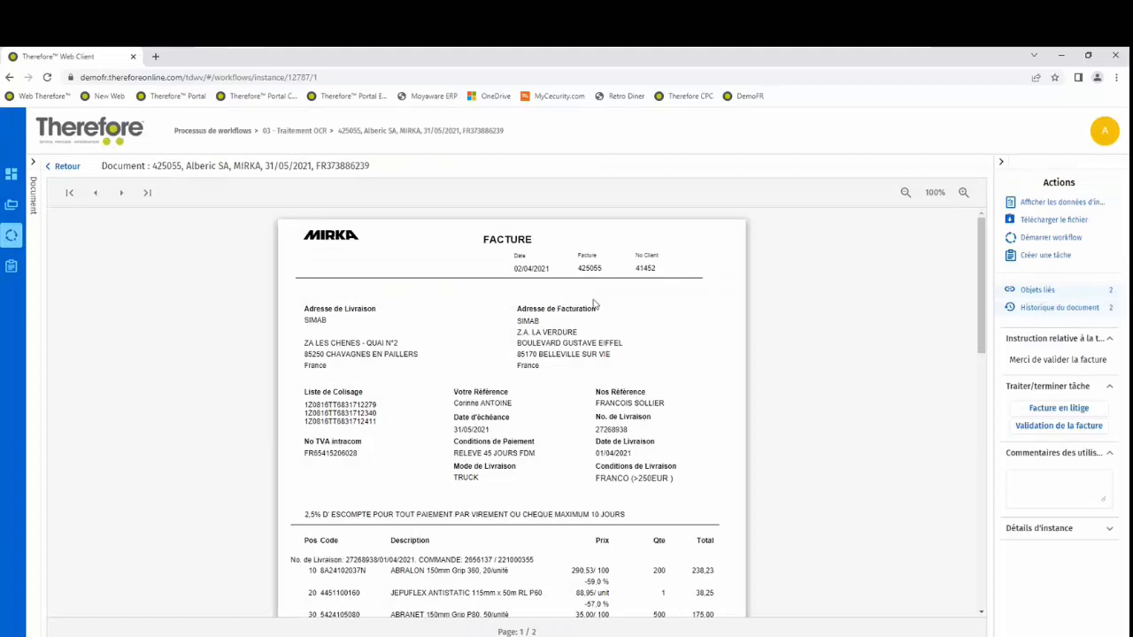
pyautogui.scroll(-15, 581, 333)
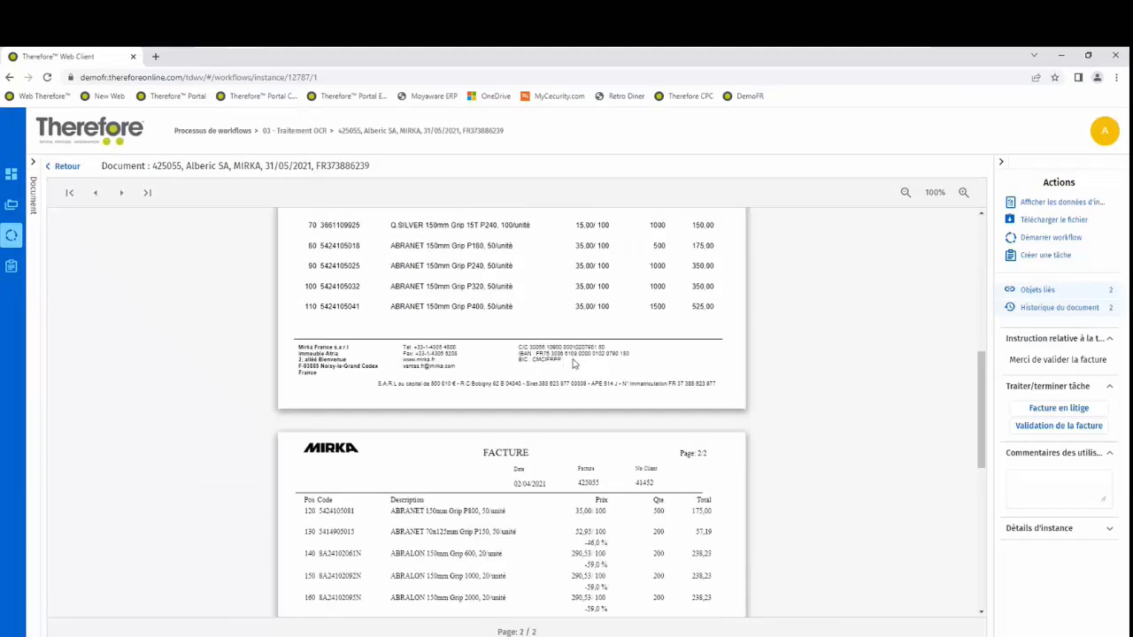
pyautogui.scroll(10, 572, 364)
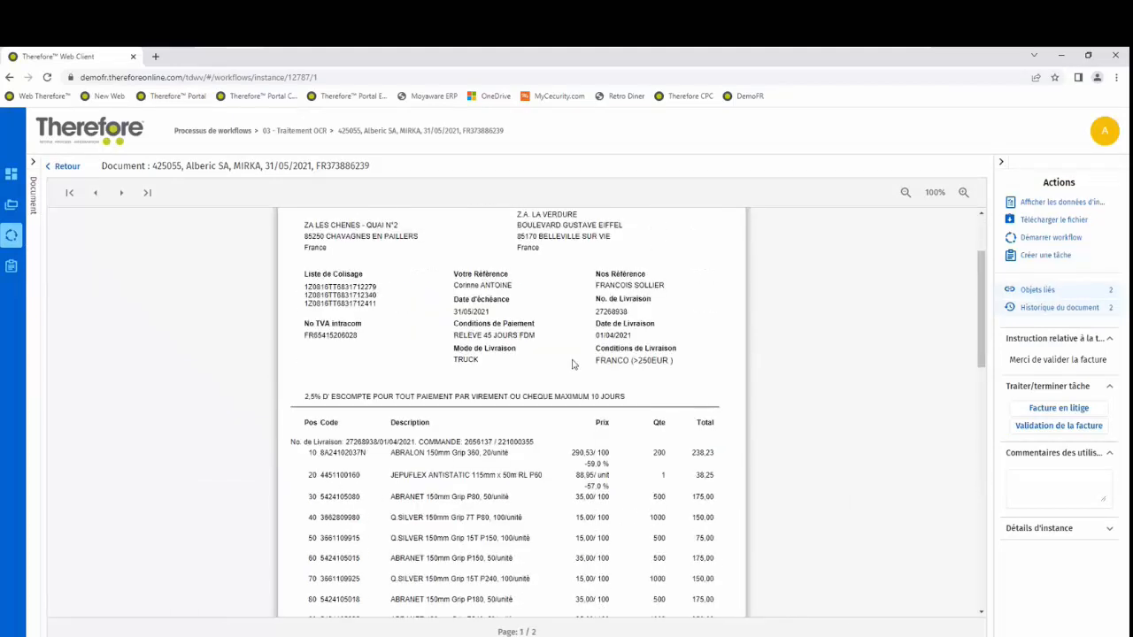
# Display the MIRKA invoice's index data and check its Facture details and Comptable imputation lines
pyautogui.click(1053, 202)
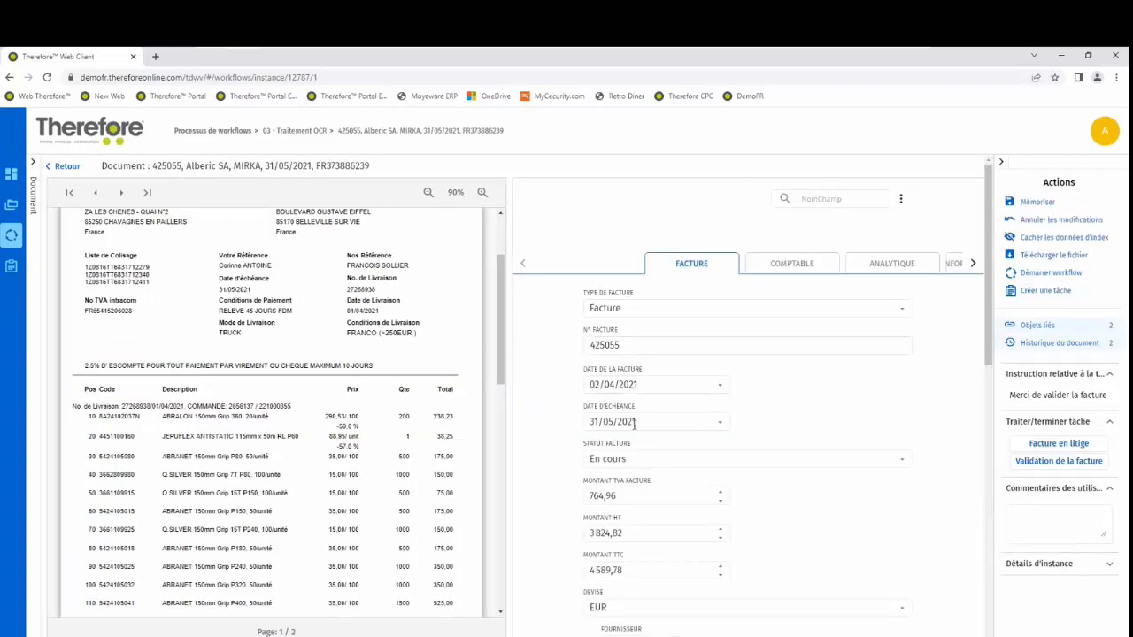
pyautogui.scroll(-3, 634, 443)
pyautogui.scroll(-3, 634, 447)
pyautogui.scroll(6, 637, 433)
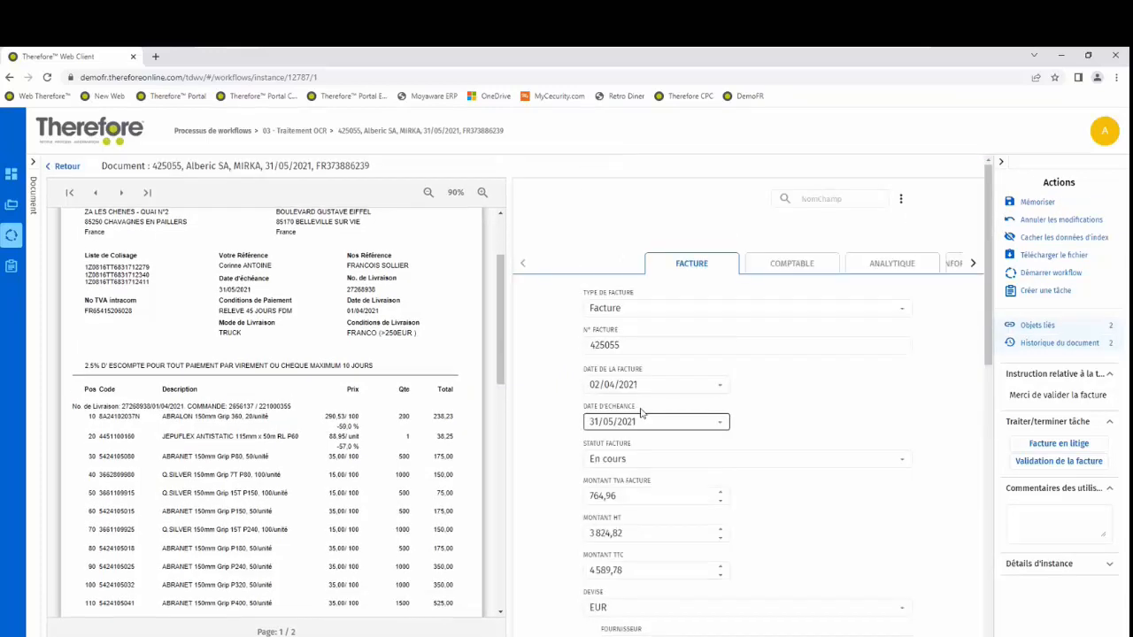
pyautogui.click(791, 264)
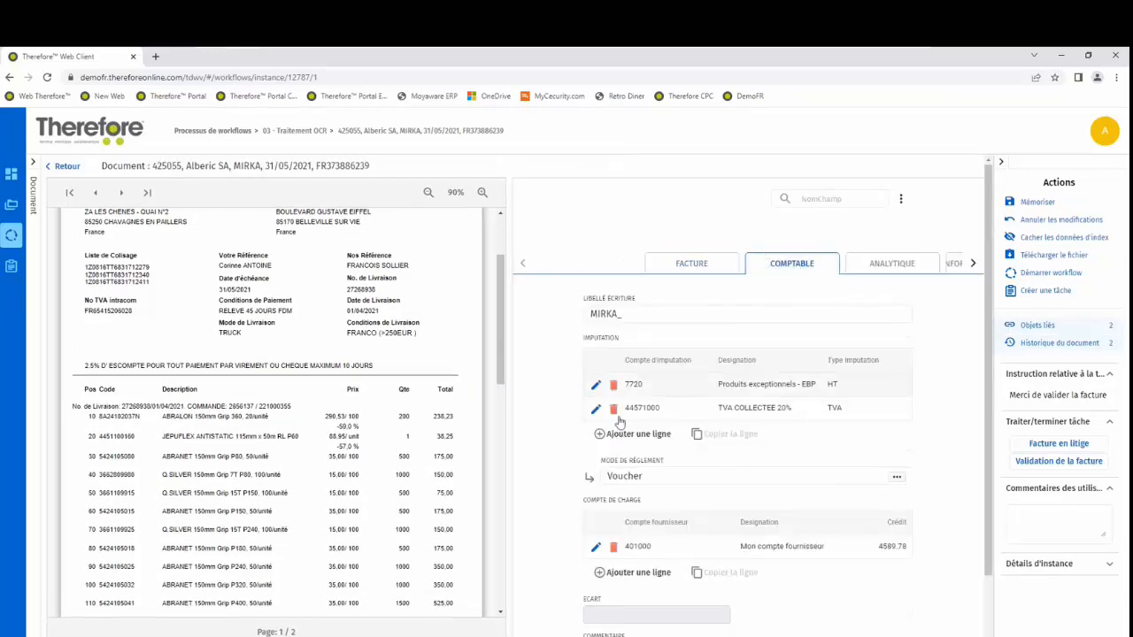
pyautogui.moveTo(622, 420); pyautogui.dragTo(620, 443)
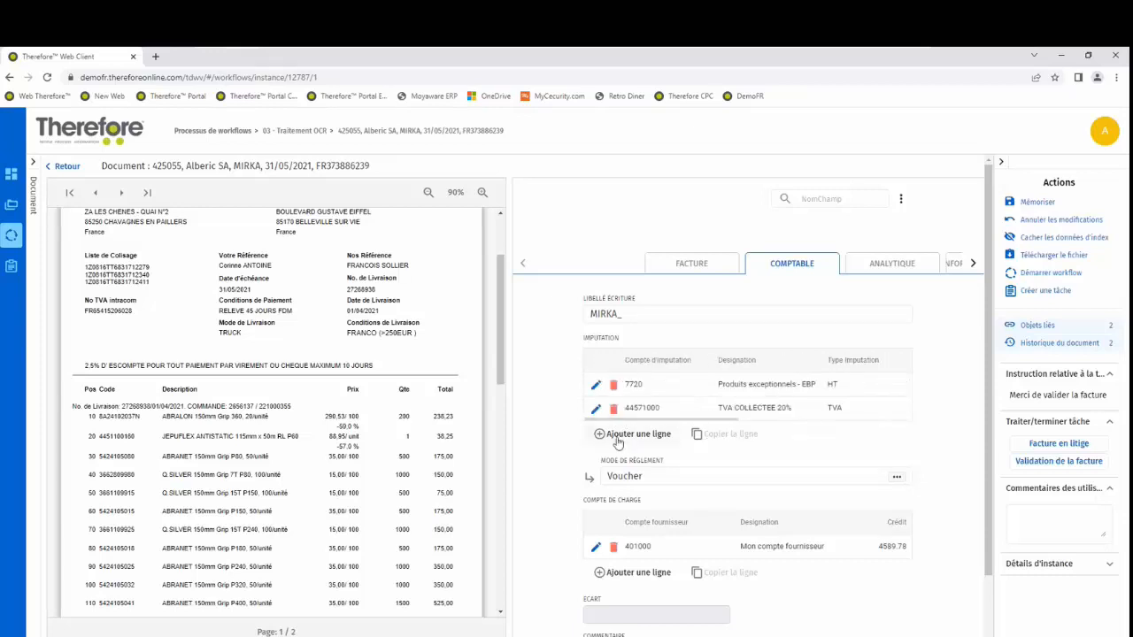
# Check the MIRKA invoice's Analytique data, save the index data and complete the task with Validation de la facture
pyautogui.click(901, 265)
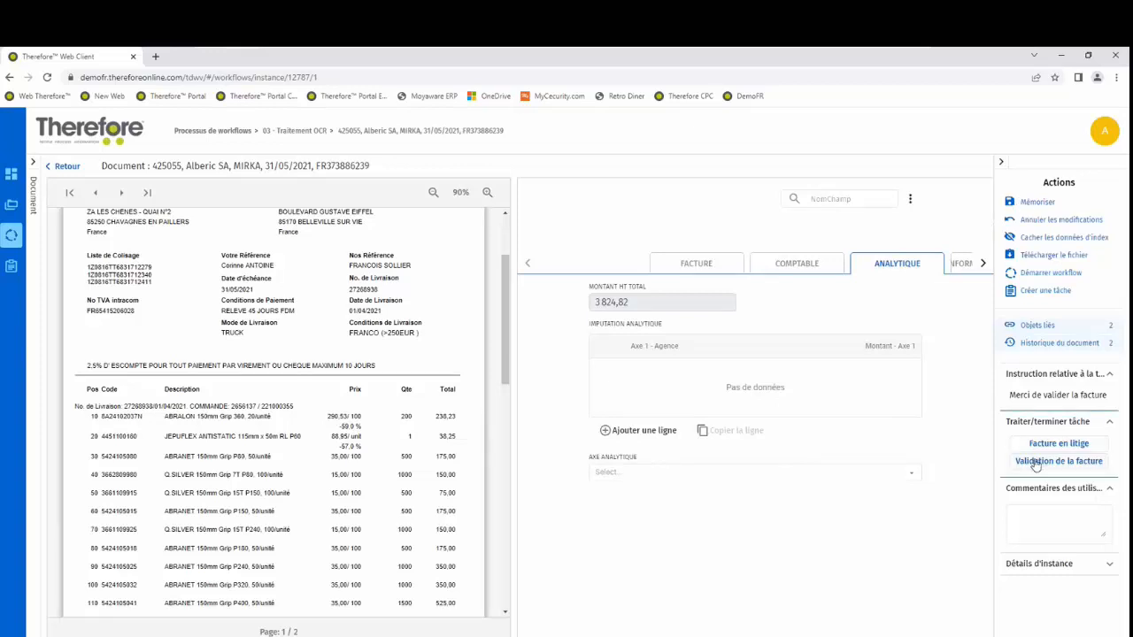
pyautogui.click(1025, 202)
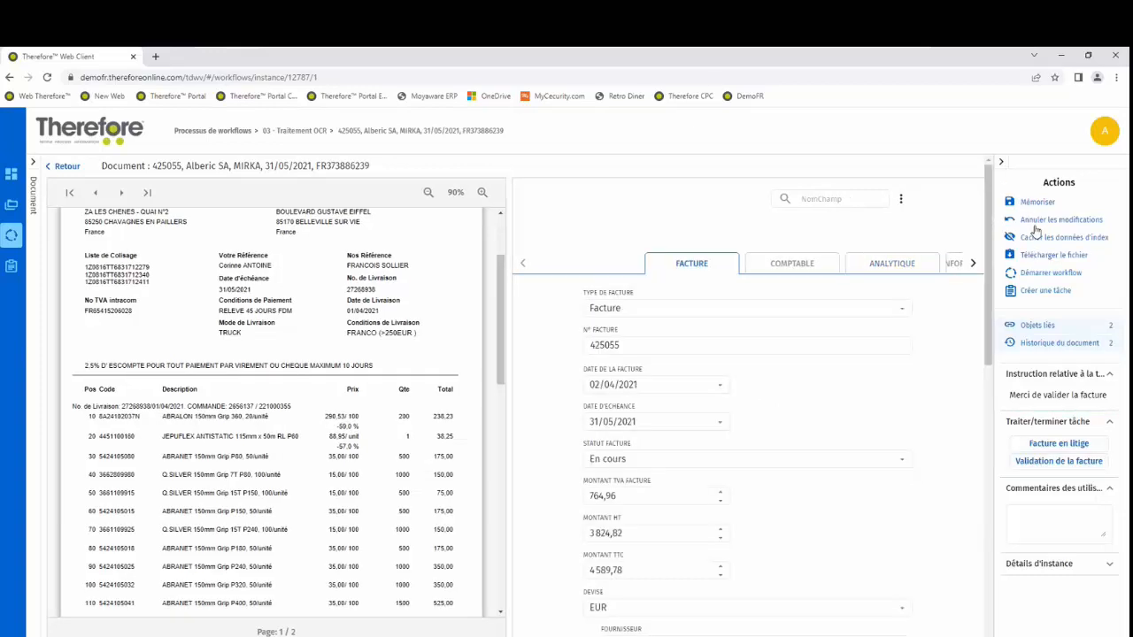
pyautogui.click(1056, 462)
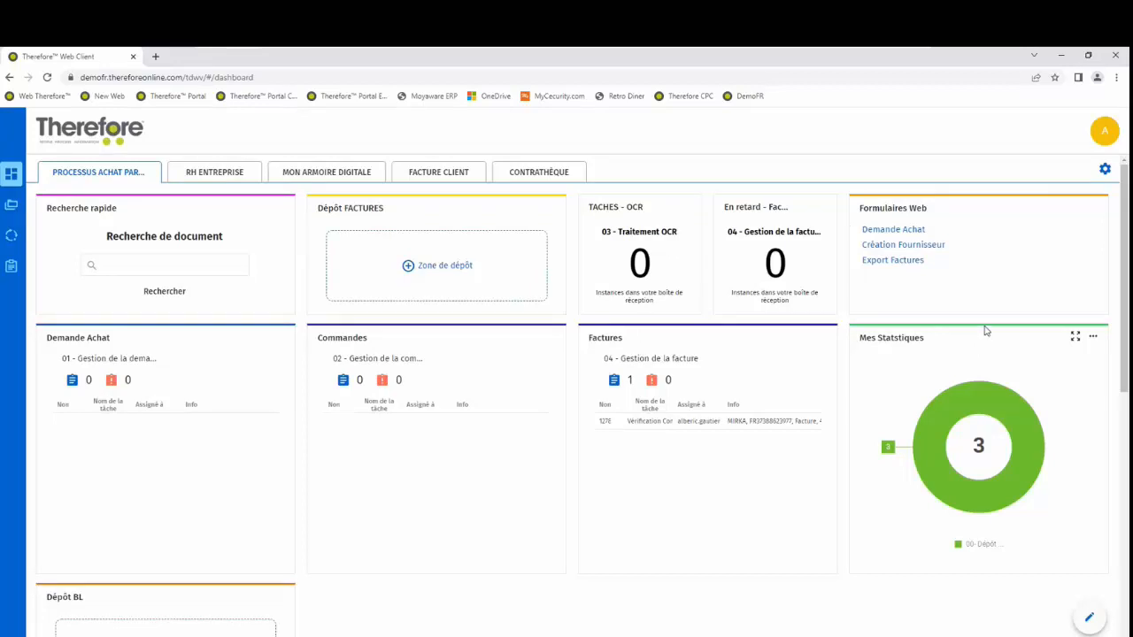
# Open the Export Factures web form and export both listed invoices, 425055 and F/00151
pyautogui.click(896, 260)
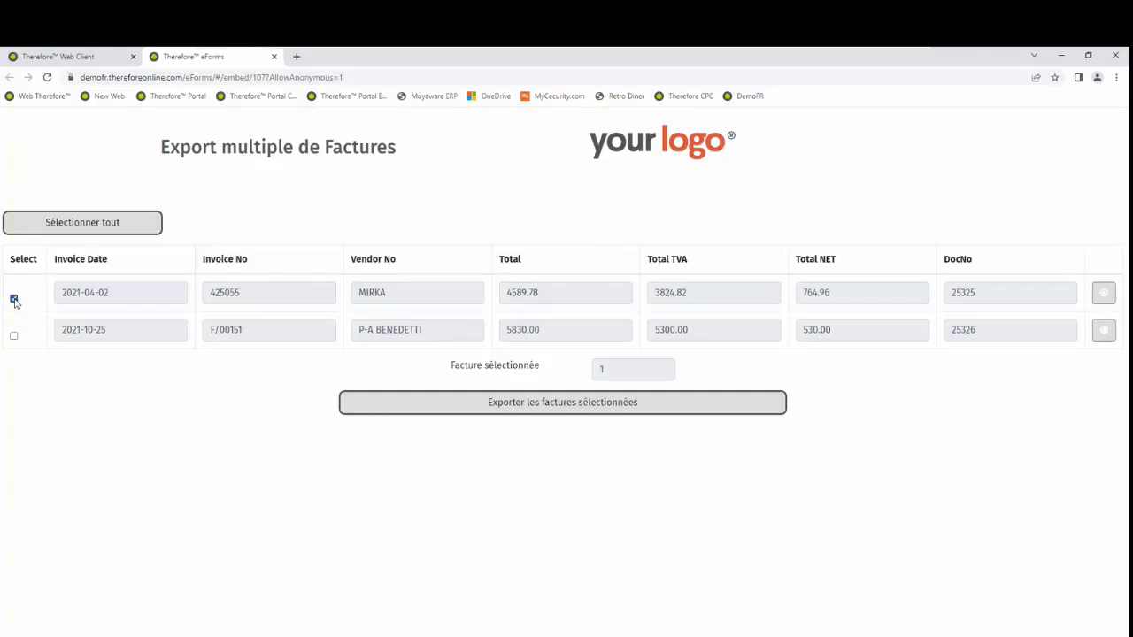
pyautogui.click(13, 337)
pyautogui.click(549, 413)
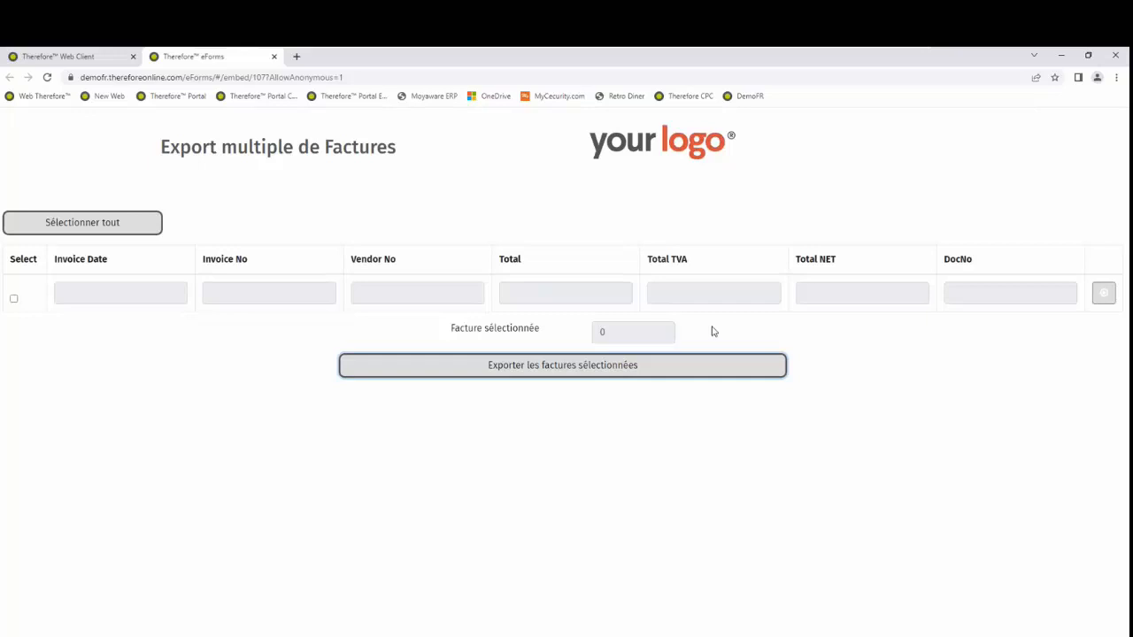
# Switch to the desktop and move the exported SAGE100C text file slightly aside
pyautogui.click(1062, 57)
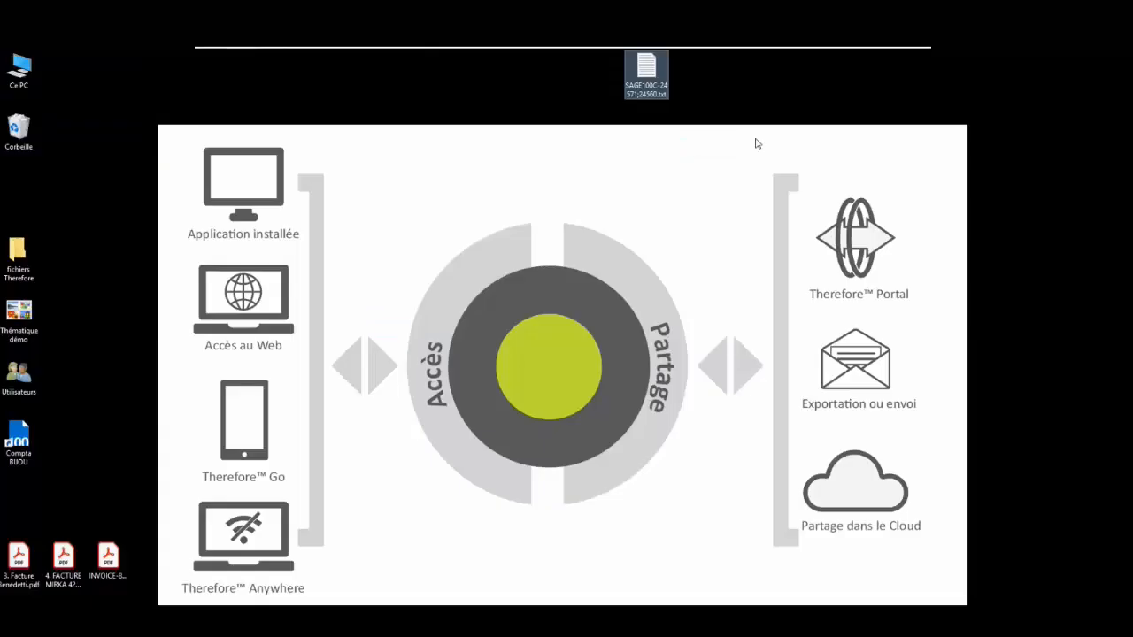
pyautogui.moveTo(594, 103); pyautogui.dragTo(599, 102)
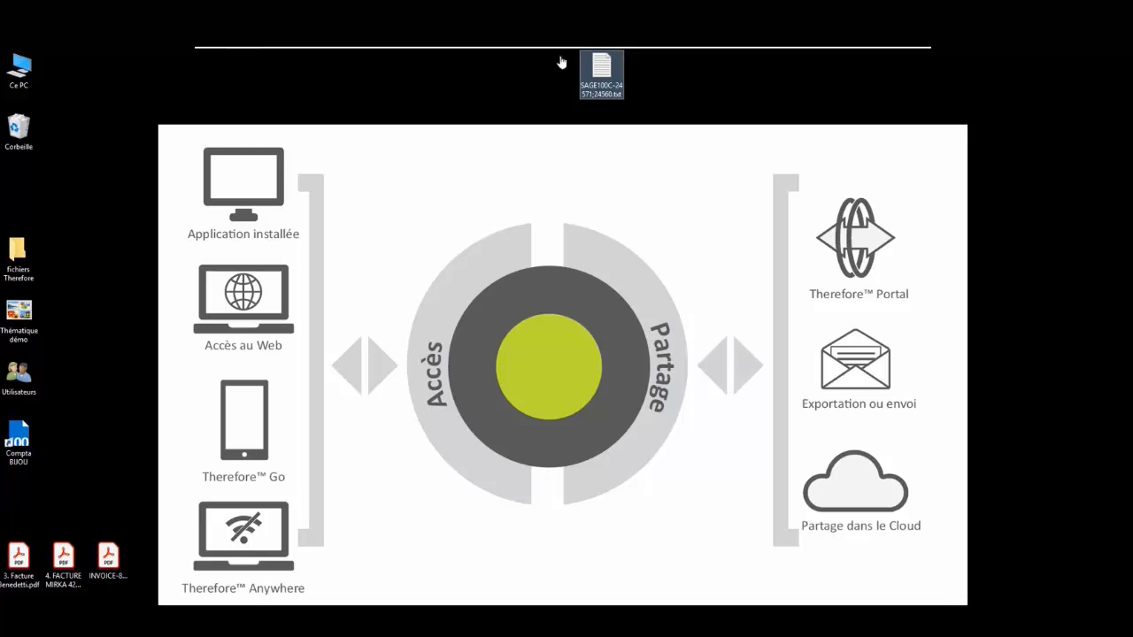
# Open the exported SAGE100C text file, review its accounting lines for both invoices, and close it
pyautogui.doubleClick(605, 81)
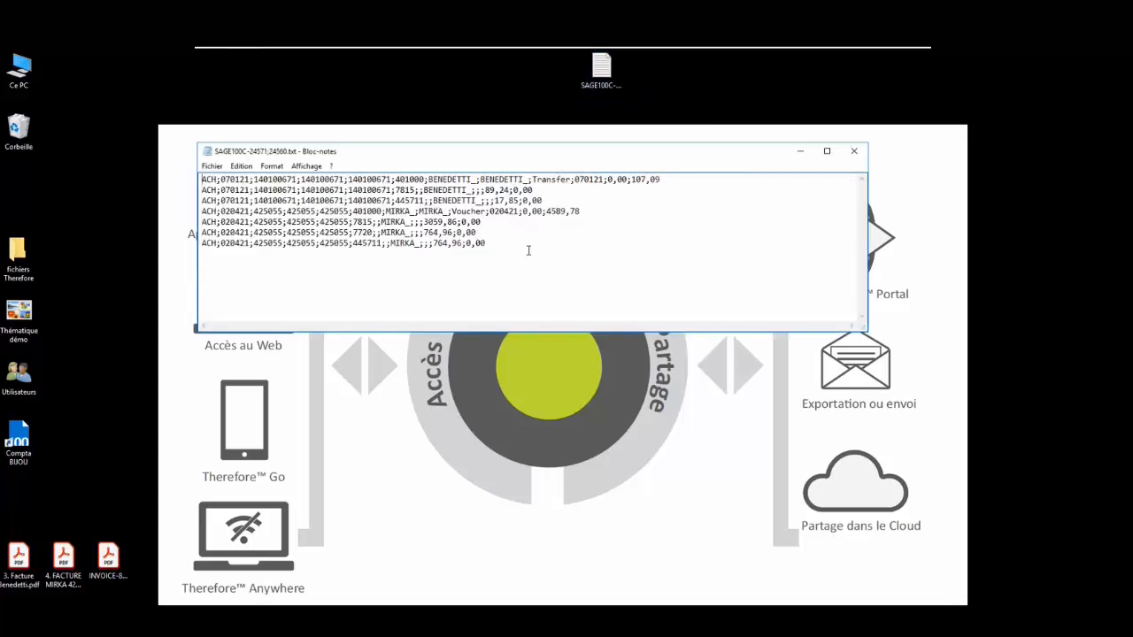
pyautogui.moveTo(522, 245); pyautogui.dragTo(479, 180)
pyautogui.moveTo(408, 177); pyautogui.dragTo(302, 180)
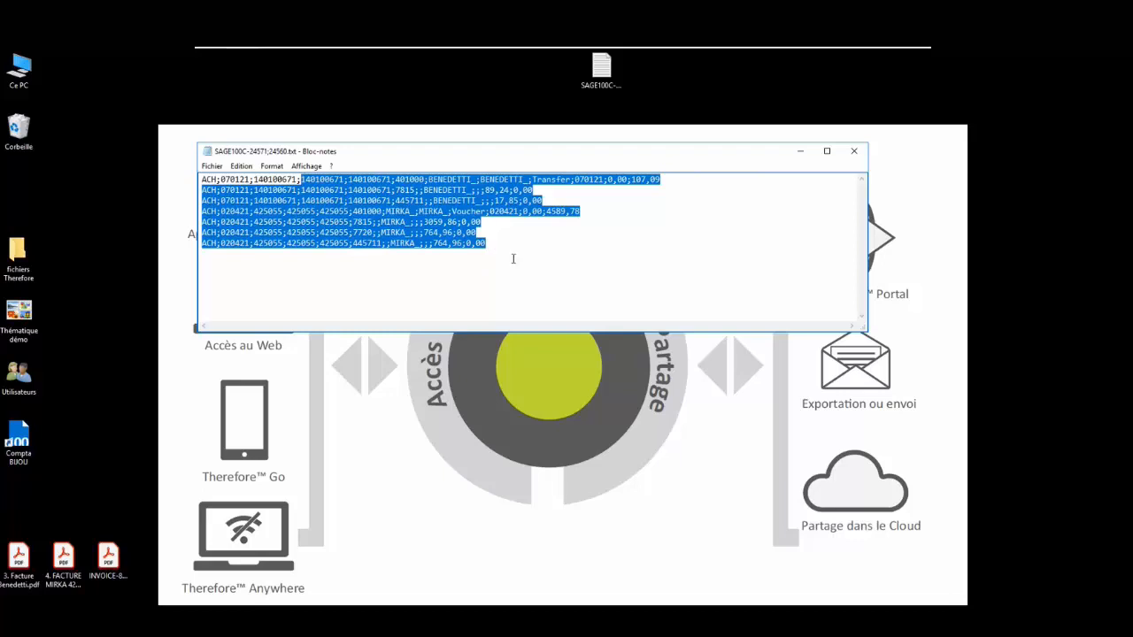
pyautogui.click(855, 152)
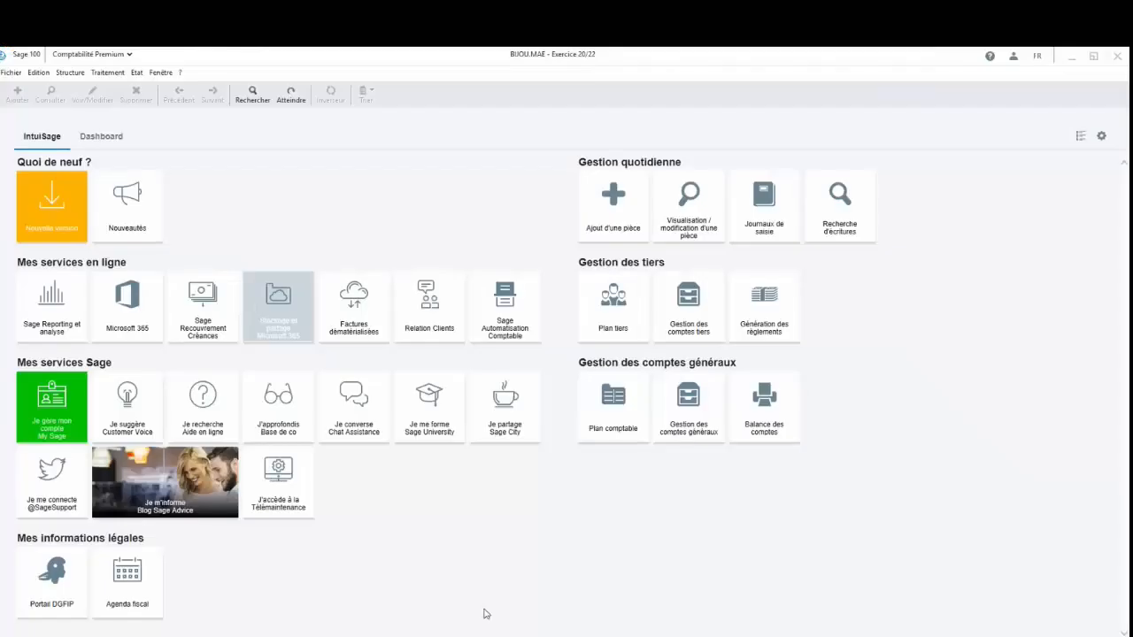
# Switch to Sage 100 Comptabilité and import SAGE100C-24571;24560.txt from the desktop using the parameterizable format Import SAGE 100.ema
pyautogui.click(11, 73)
pyautogui.moveTo(64, 194)
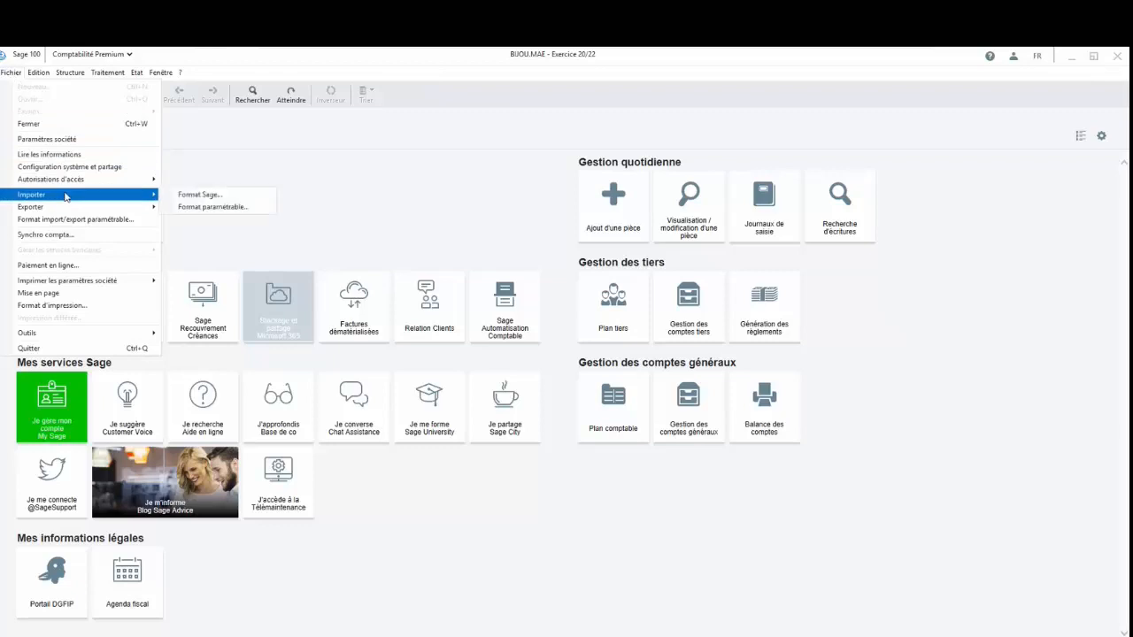
pyautogui.click(192, 209)
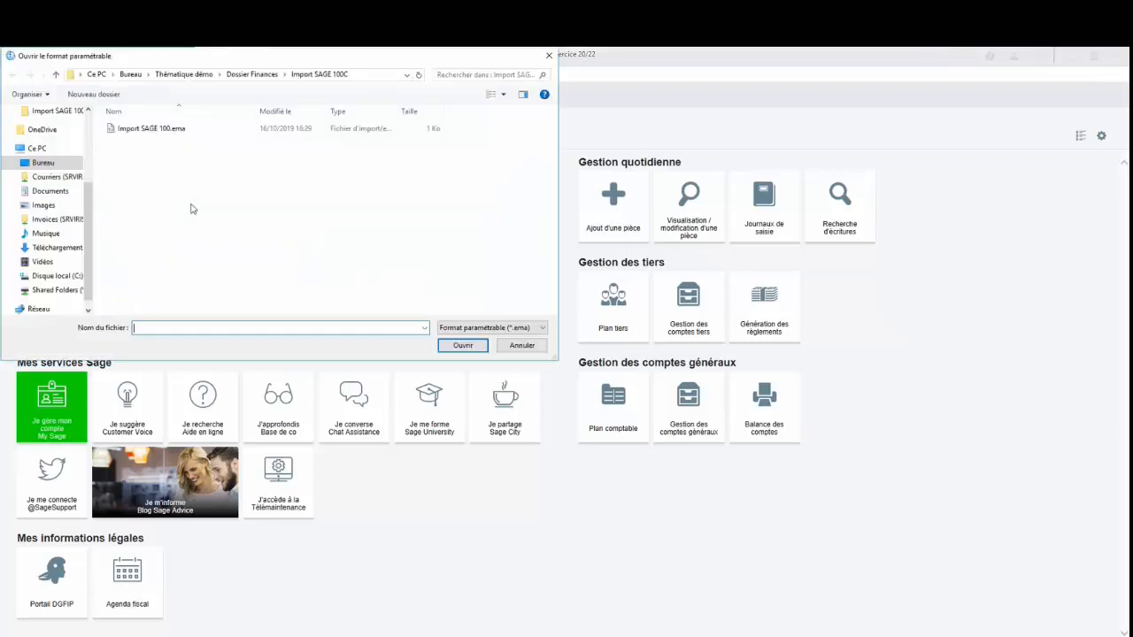
pyautogui.doubleClick(147, 130)
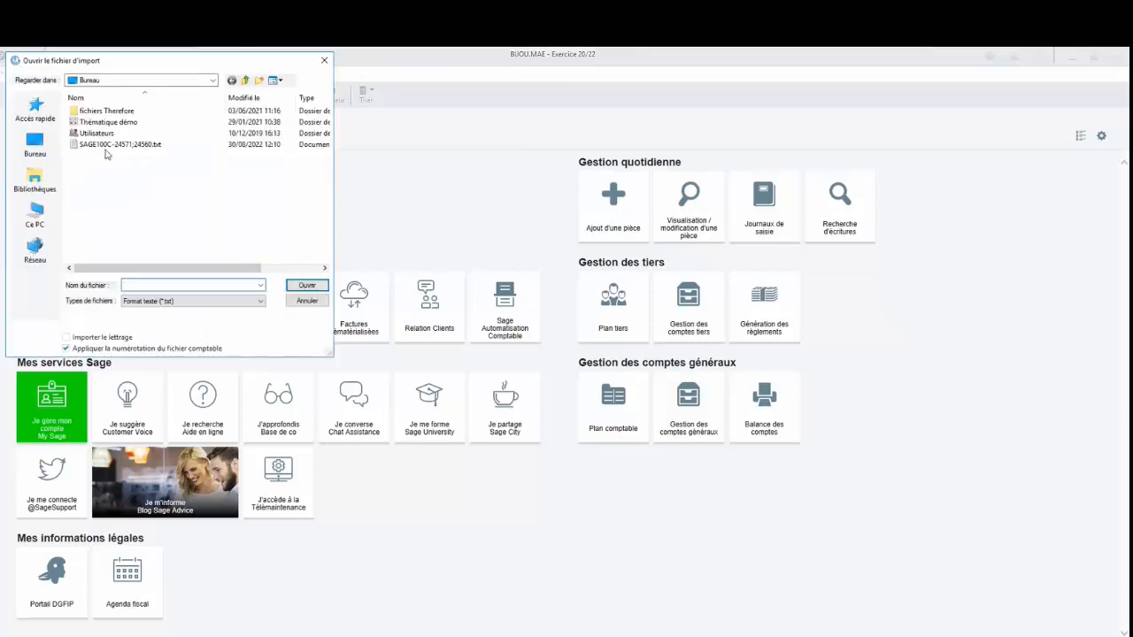
pyautogui.doubleClick(243, 148)
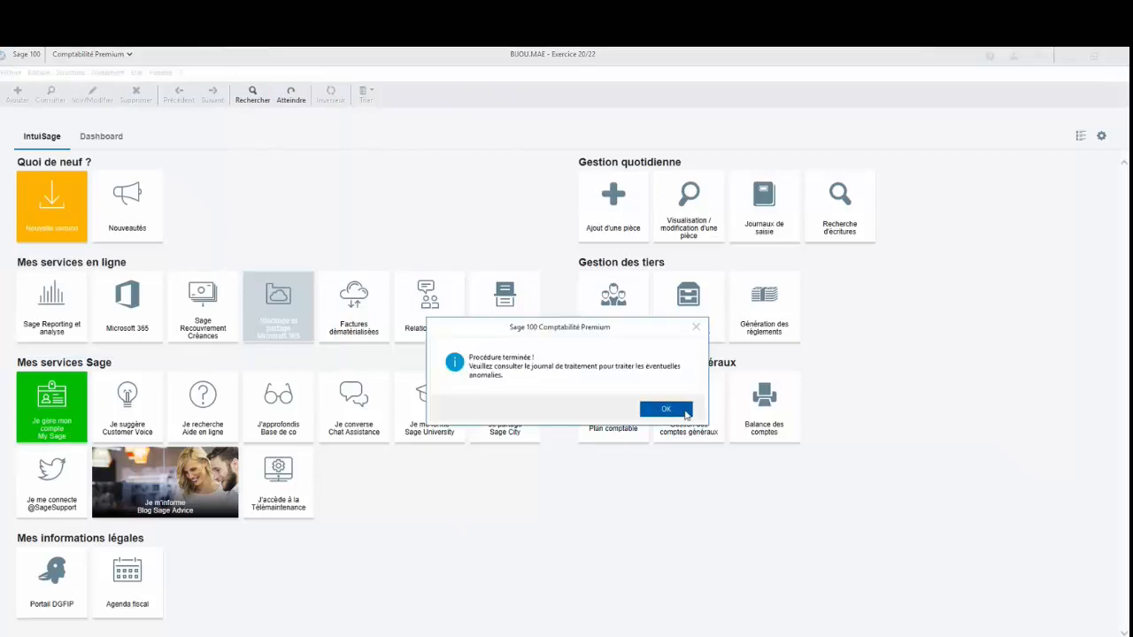
pyautogui.click(687, 413)
# List the open entry journals (Ouverts) and check the entries of the janv.21 Achats journal
pyautogui.click(94, 74)
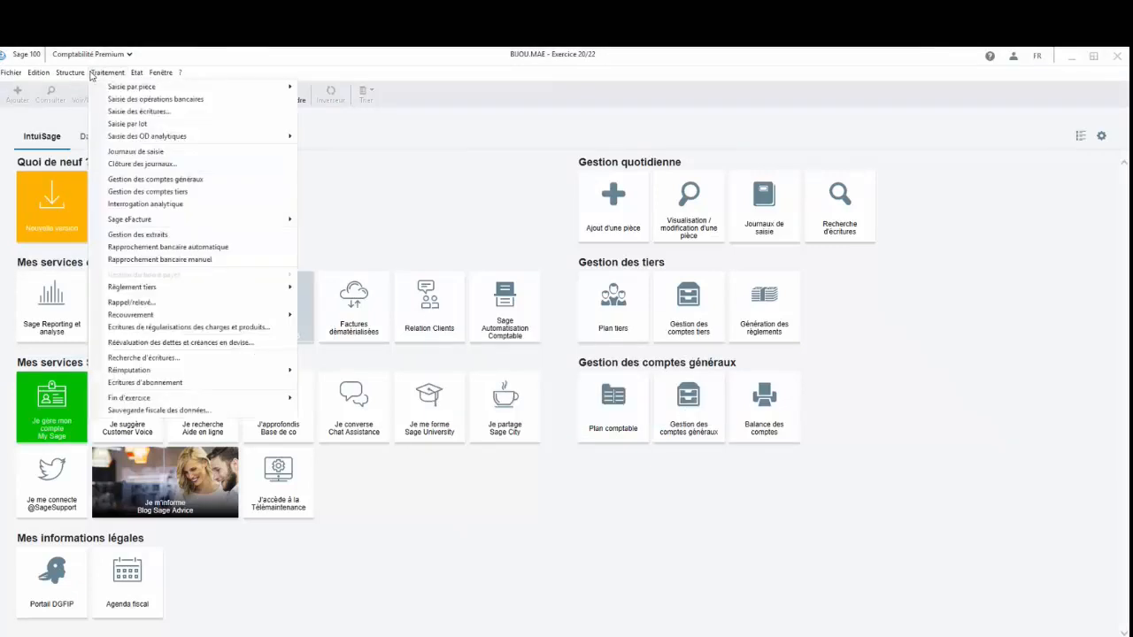
pyautogui.click(142, 152)
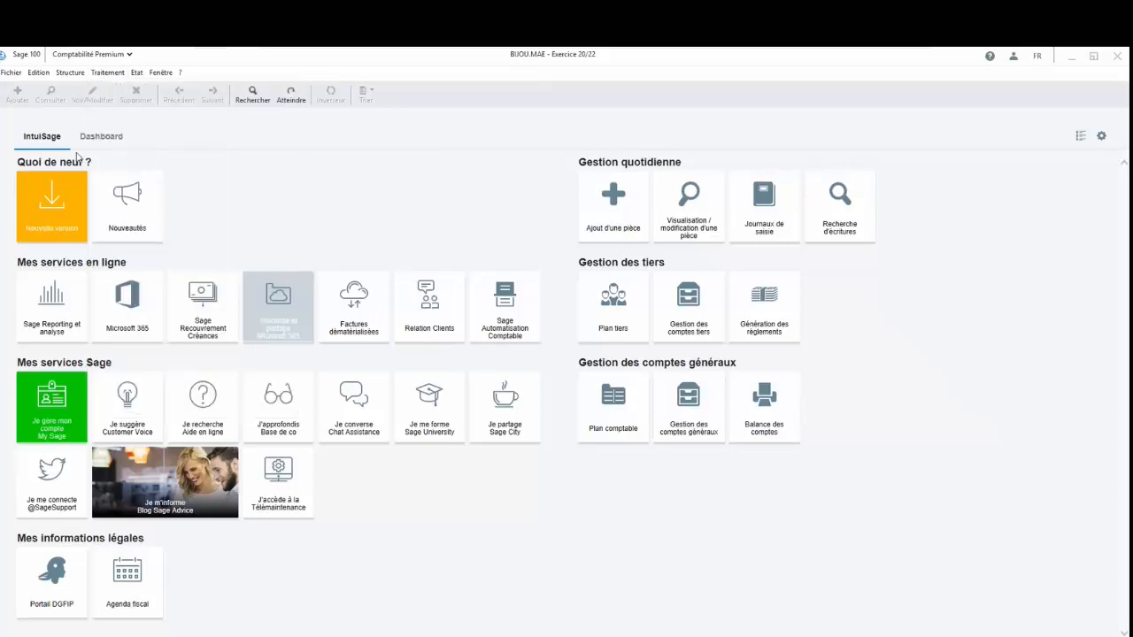
pyautogui.click(40, 180)
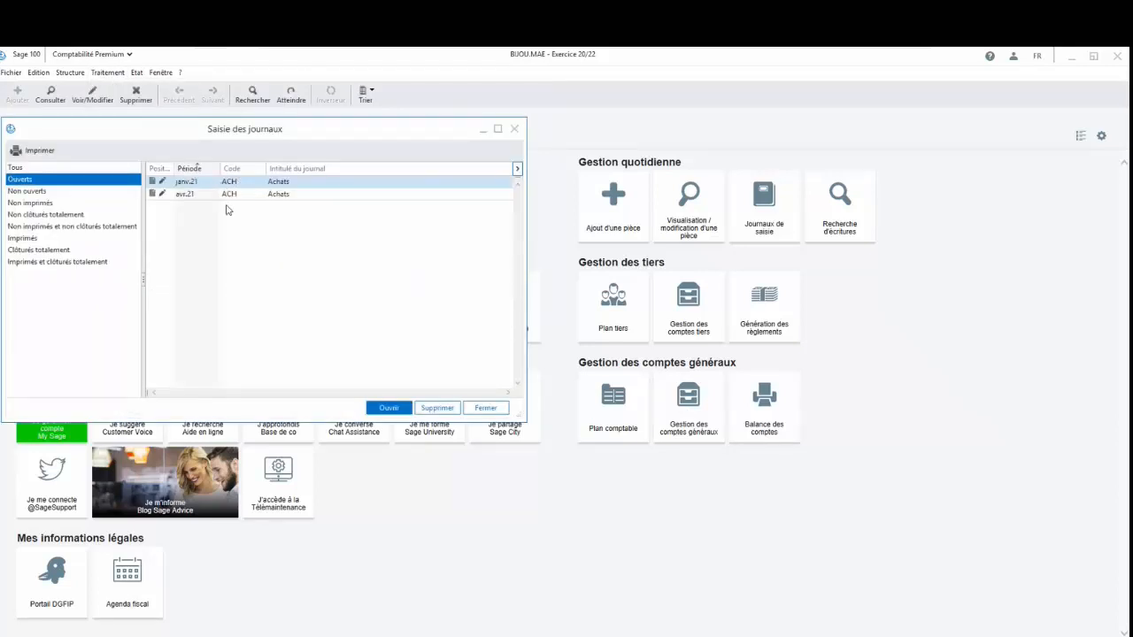
pyautogui.doubleClick(236, 186)
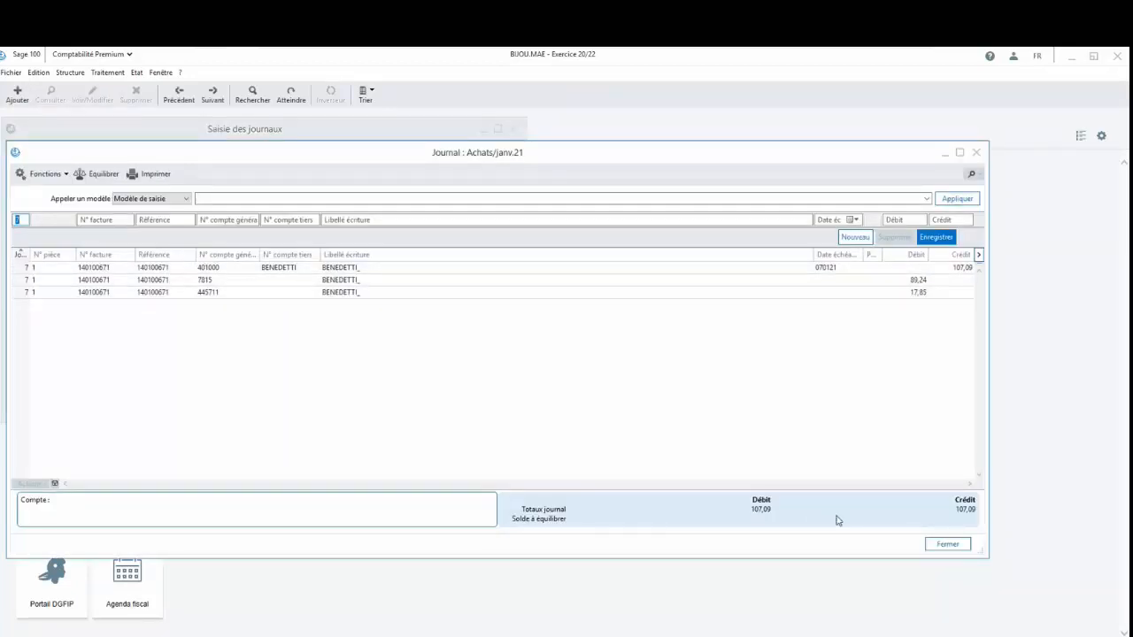
pyautogui.click(943, 543)
# Check the entries of the avr.21 Achats journal, then close it and the journal list
pyautogui.doubleClick(233, 193)
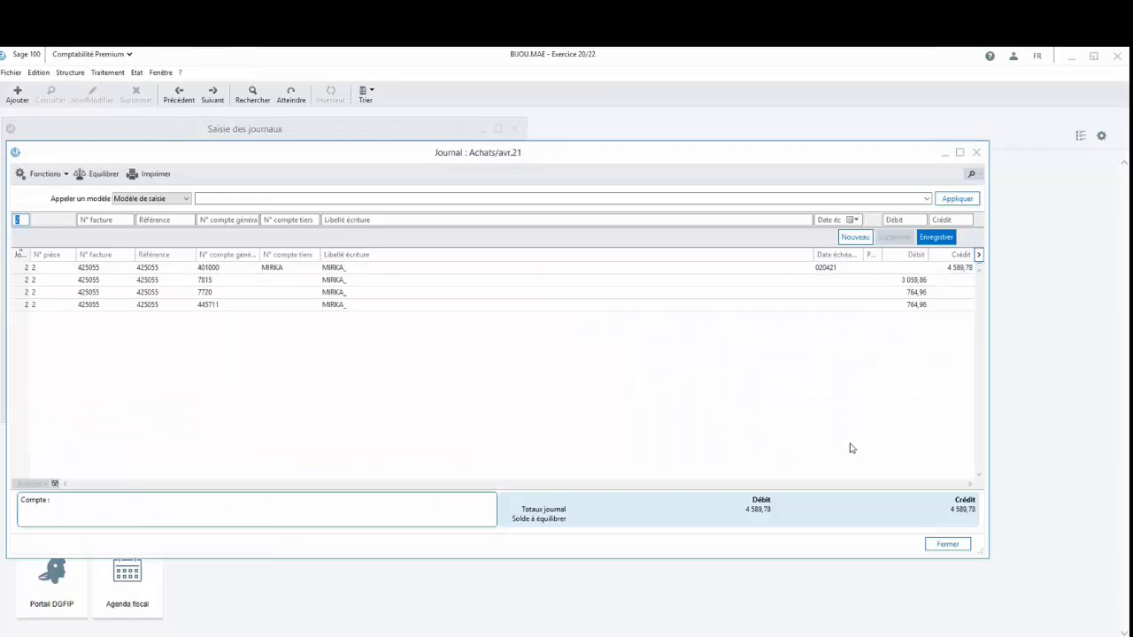
pyautogui.click(935, 547)
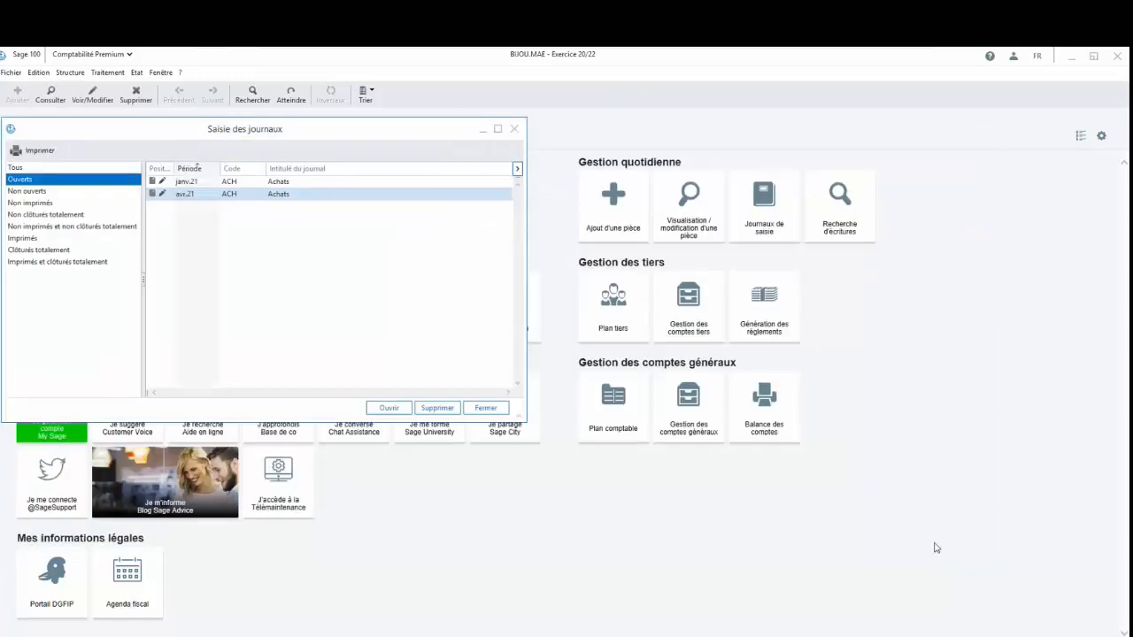
pyautogui.click(489, 409)
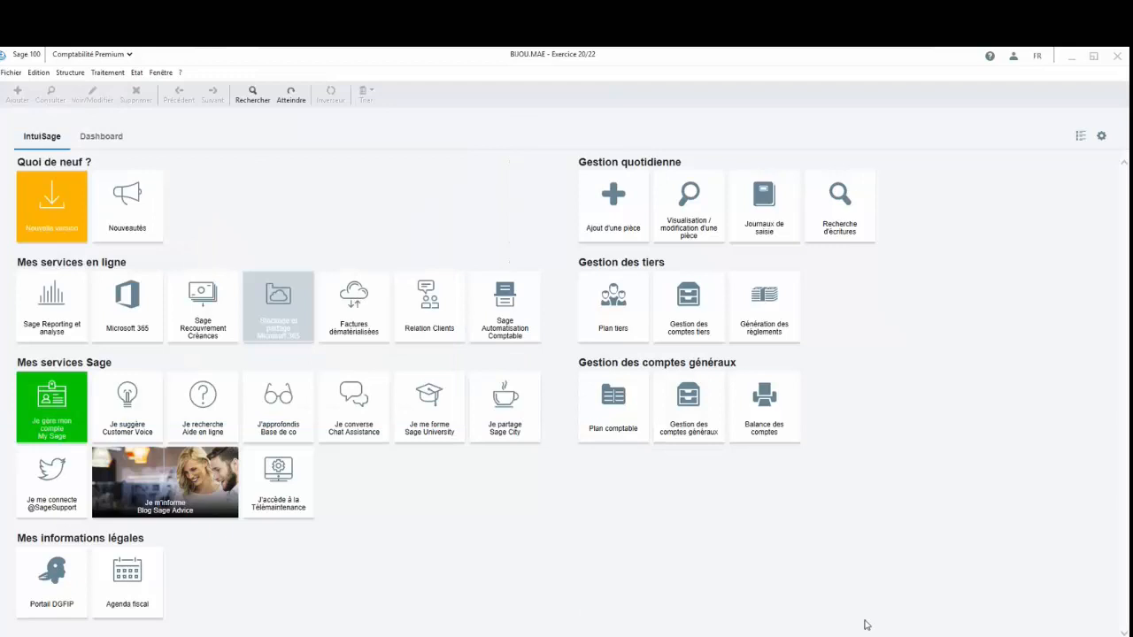